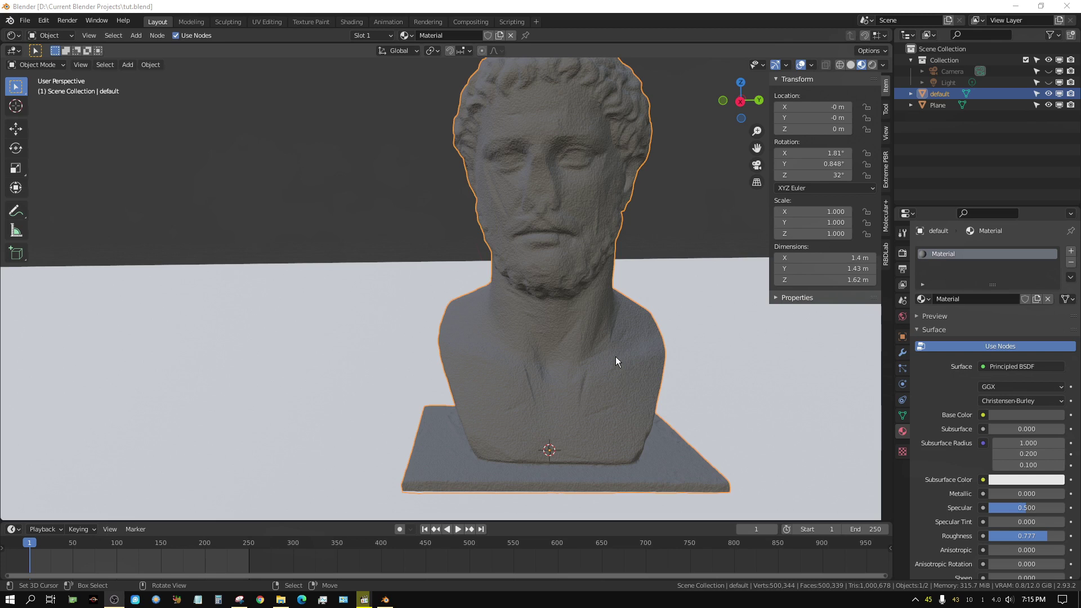
Unwrap the bust's entire mesh in Edit Mode using Smart UV Project
middle_click_drag(544, 377, 475, 386)
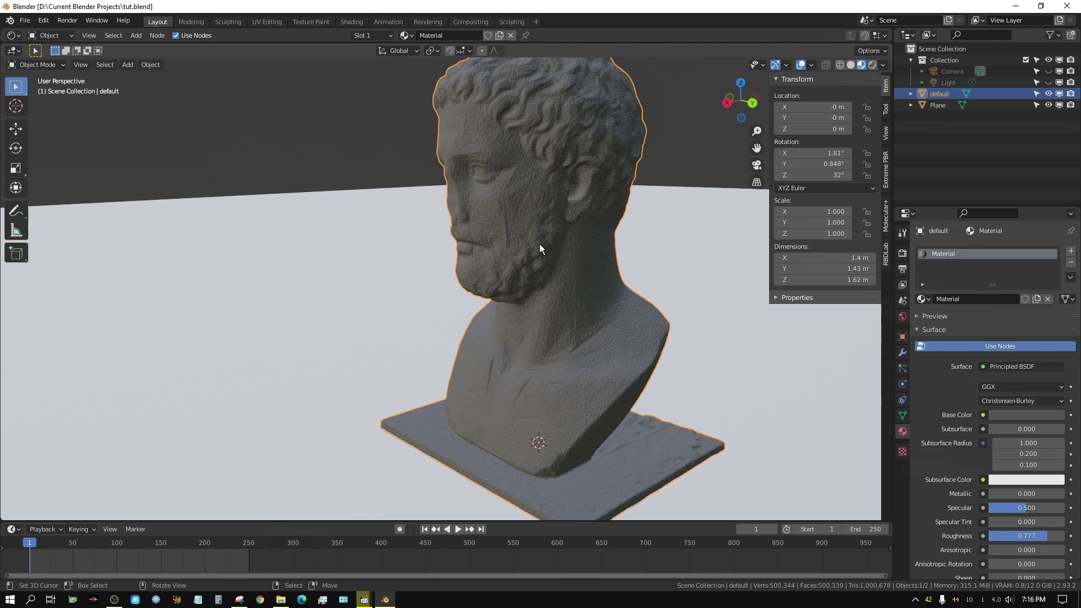
key("Tab")
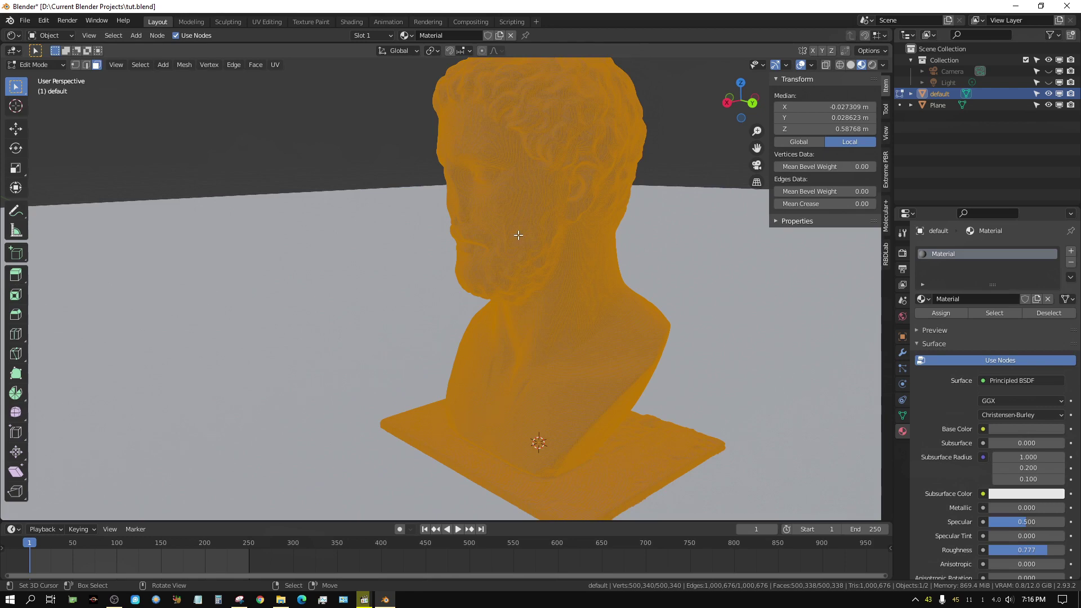
key("alt+a")
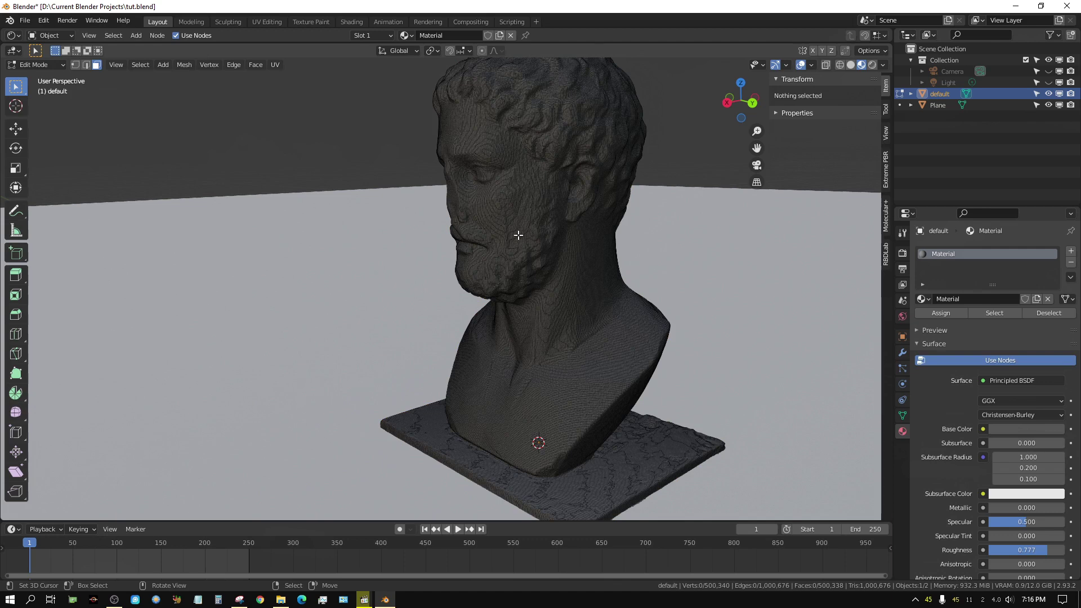
key("a")
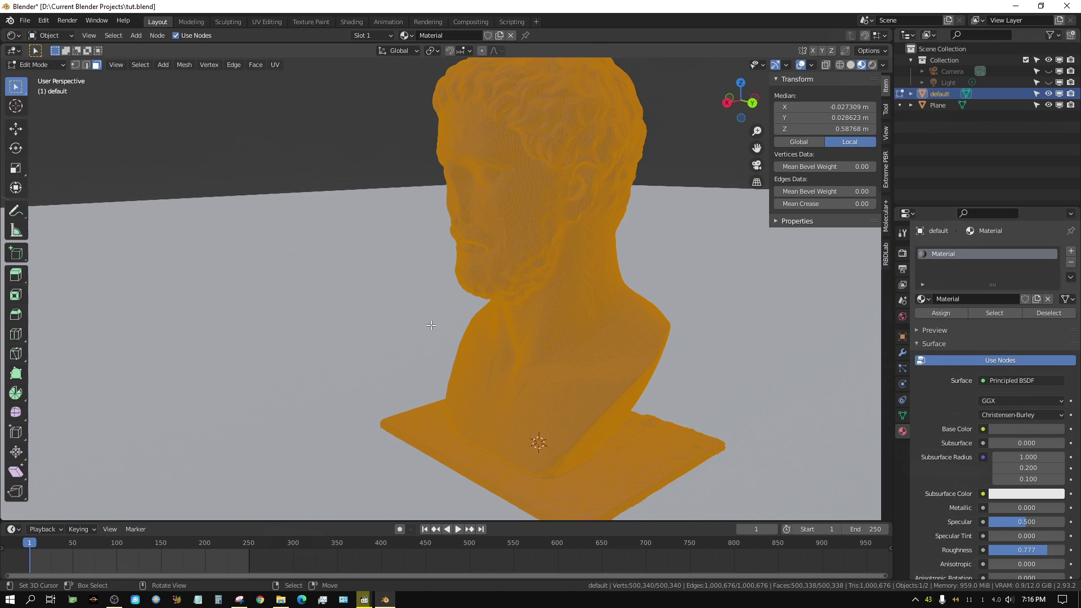
key("u")
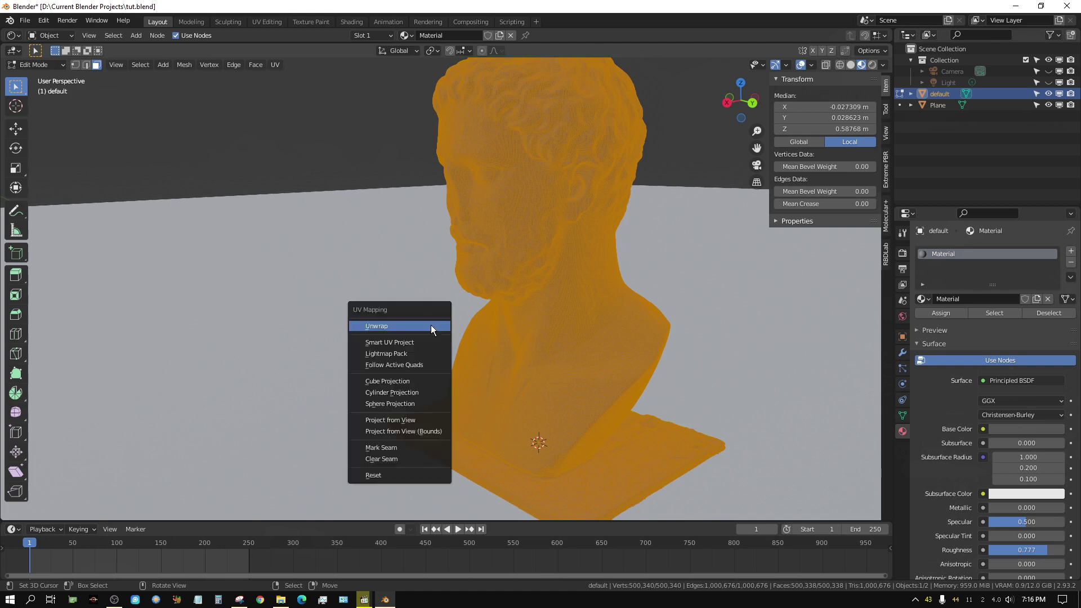
left_click(387, 342)
left_click(383, 431)
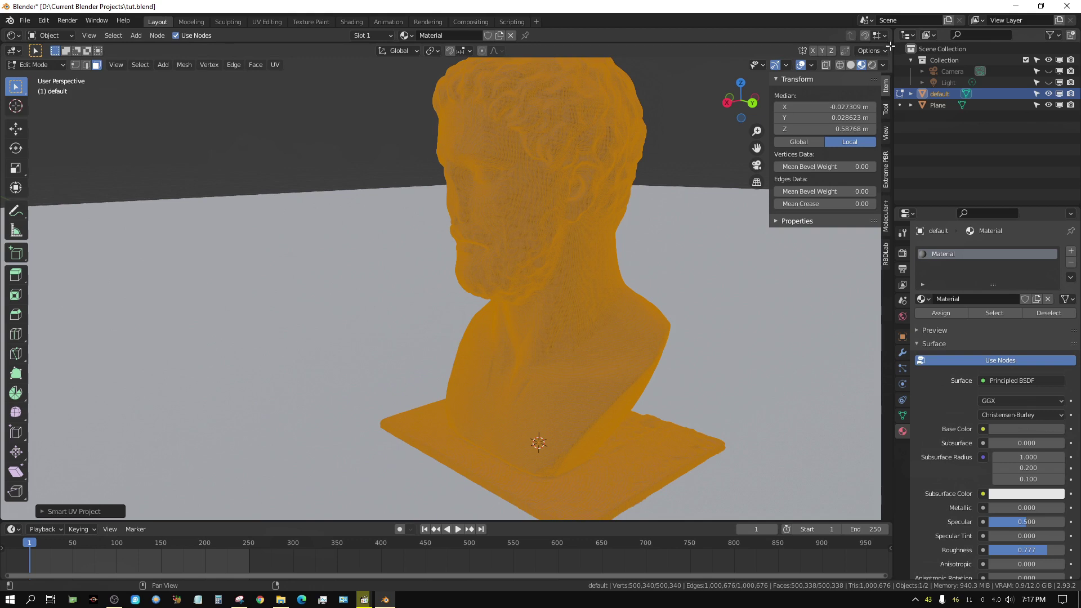
Open an Image Editor beside the 3D viewport and create a blank 1024 × 1024 px image named Untitled
left_click_drag(889, 45, 369, 106)
left_click(385, 50)
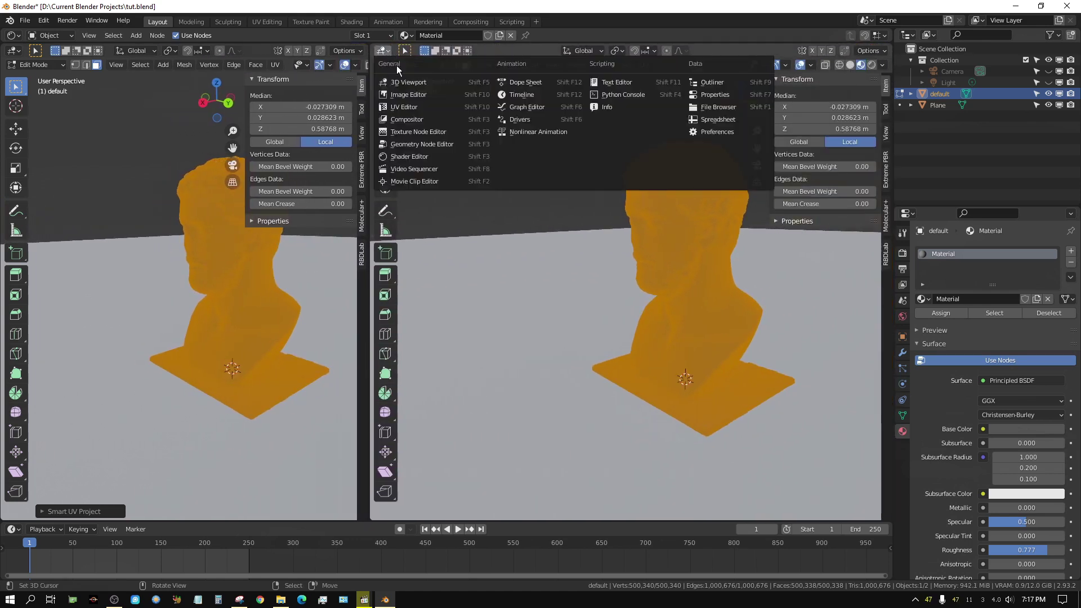
left_click(410, 95)
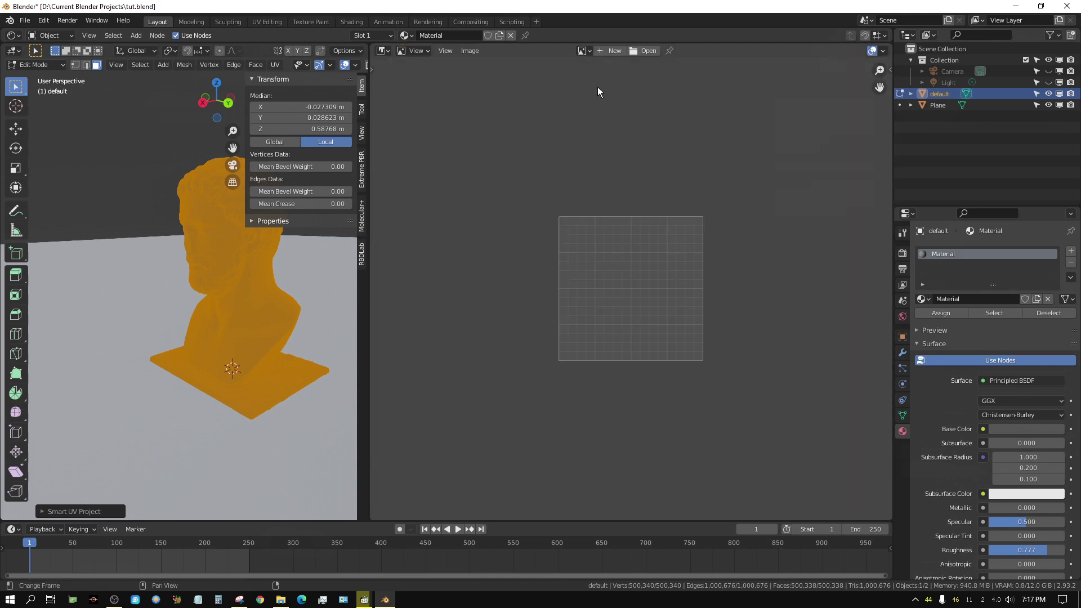
left_click(611, 51)
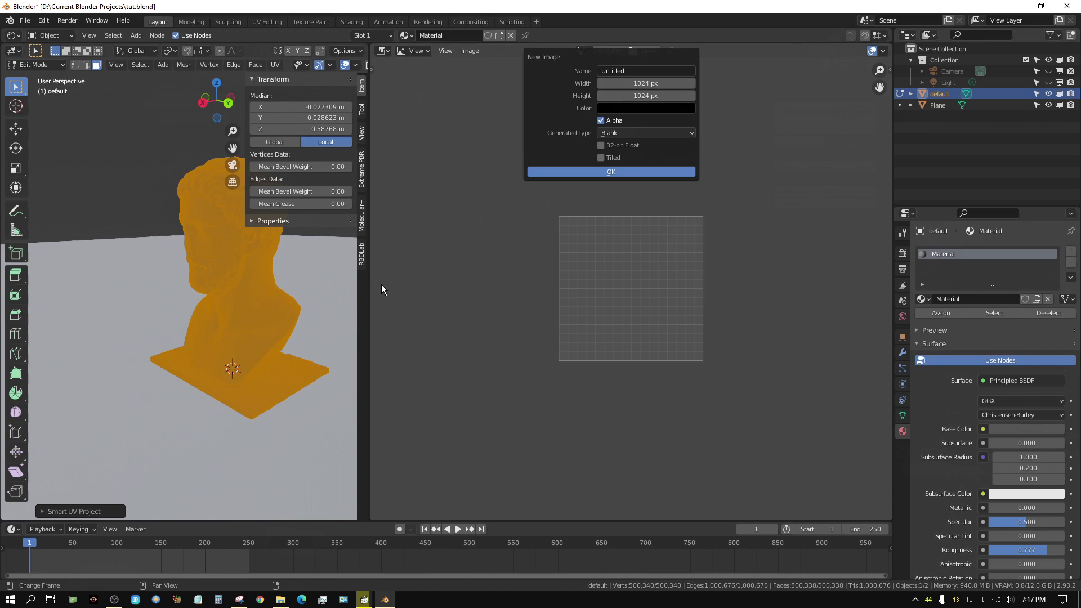
left_click(606, 172)
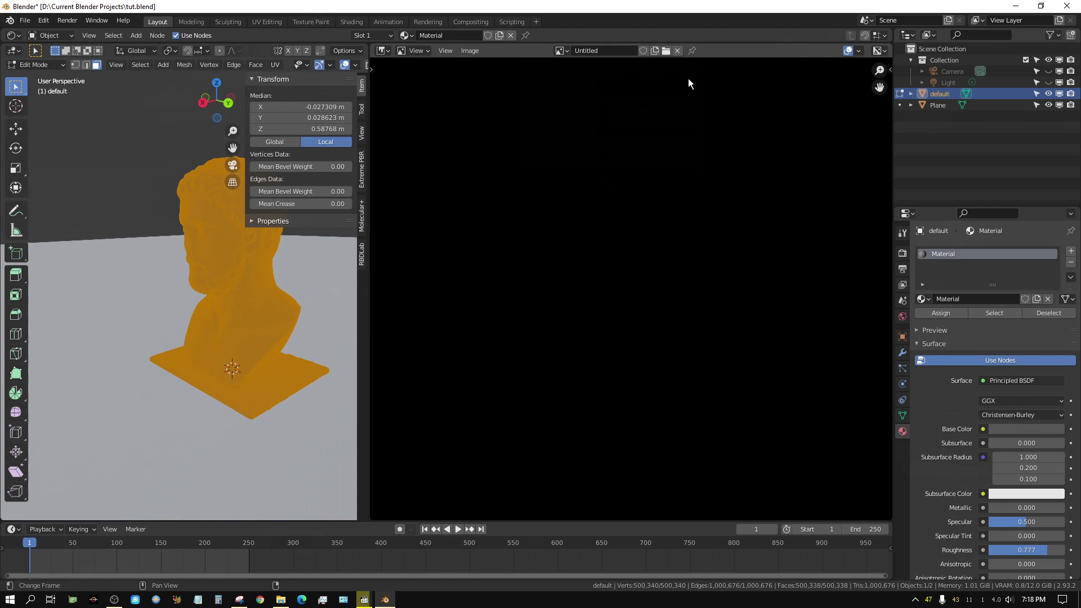
Save the blank image as Untitled.png in the root of the D: drive
left_click(473, 51)
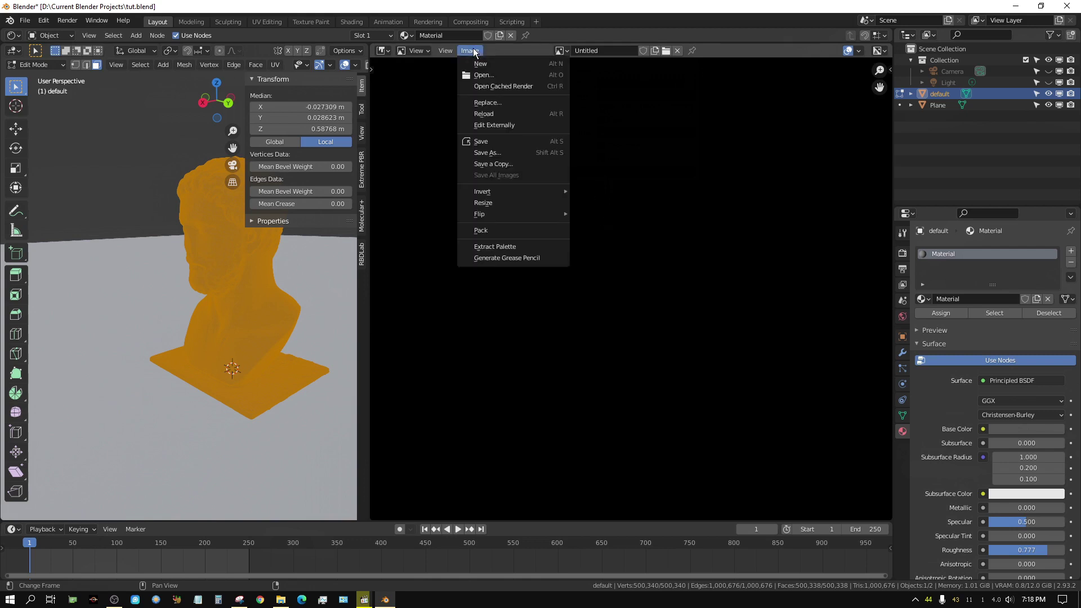
left_click(489, 151)
left_click(51, 65)
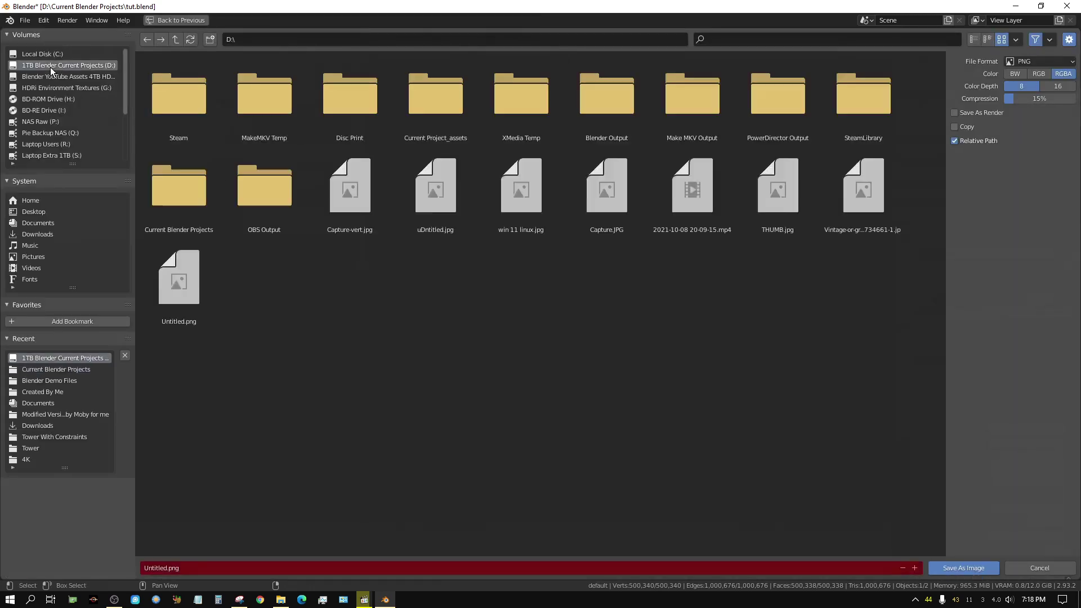
left_click(966, 568)
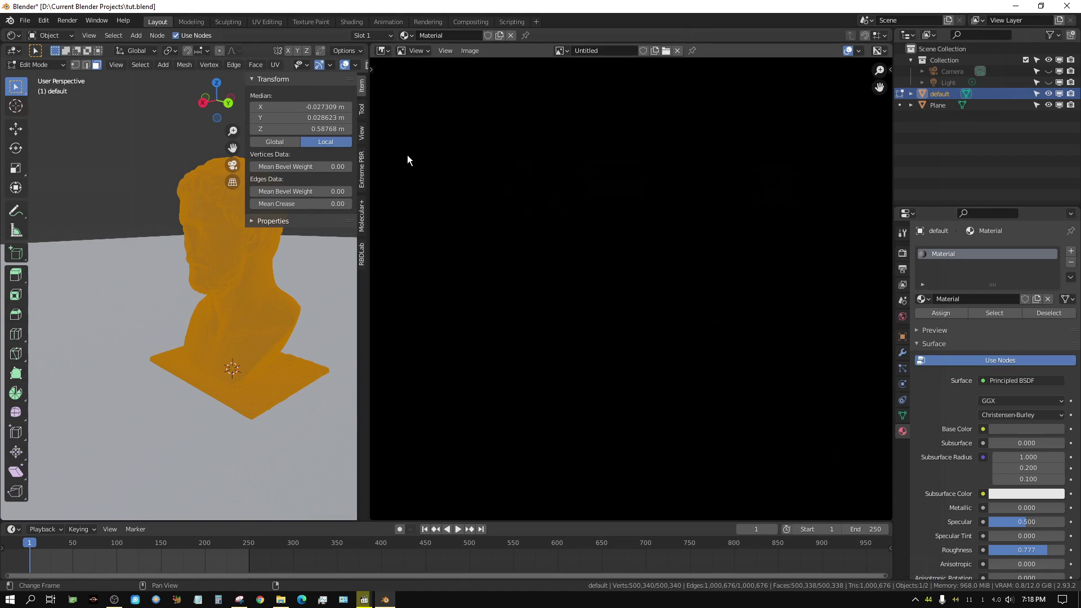
Change the image area to the UV Editor and show the Untitled image behind the bust's UV layout
left_click(385, 50)
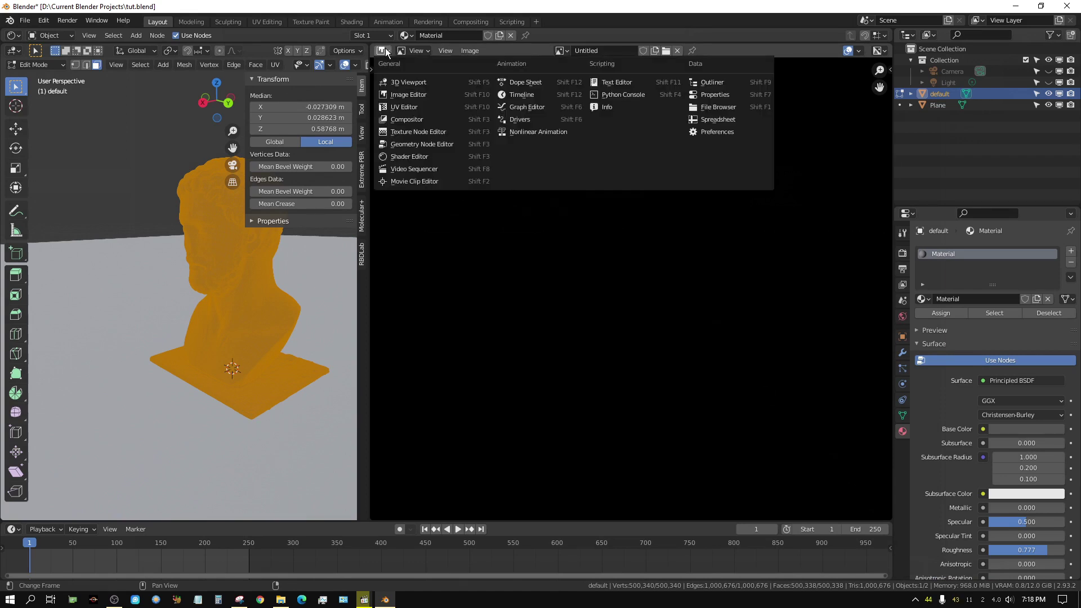
left_click(403, 107)
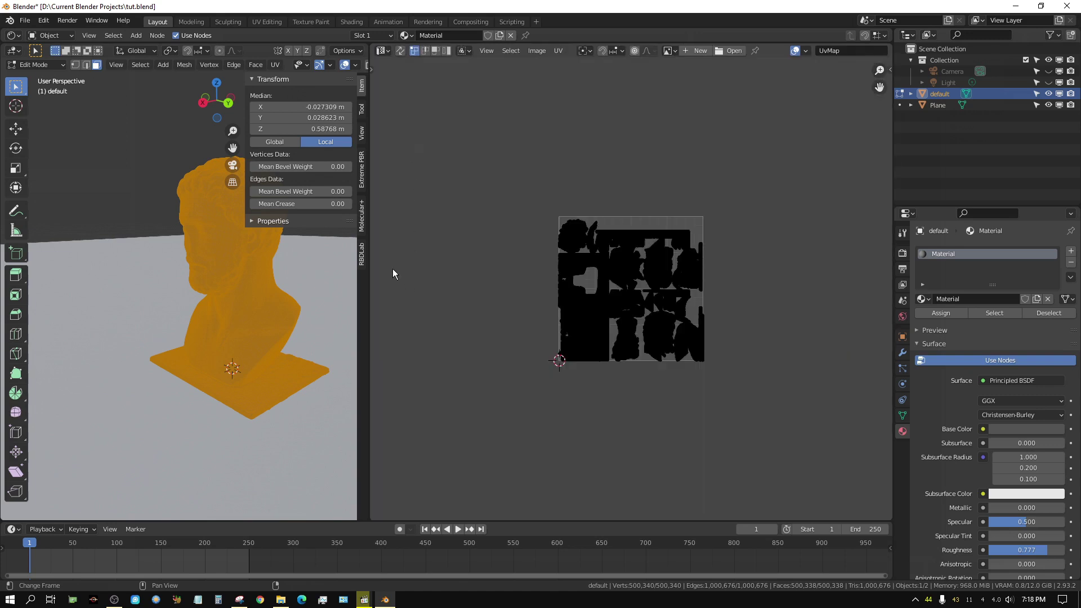
left_click_drag(369, 262, 420, 263)
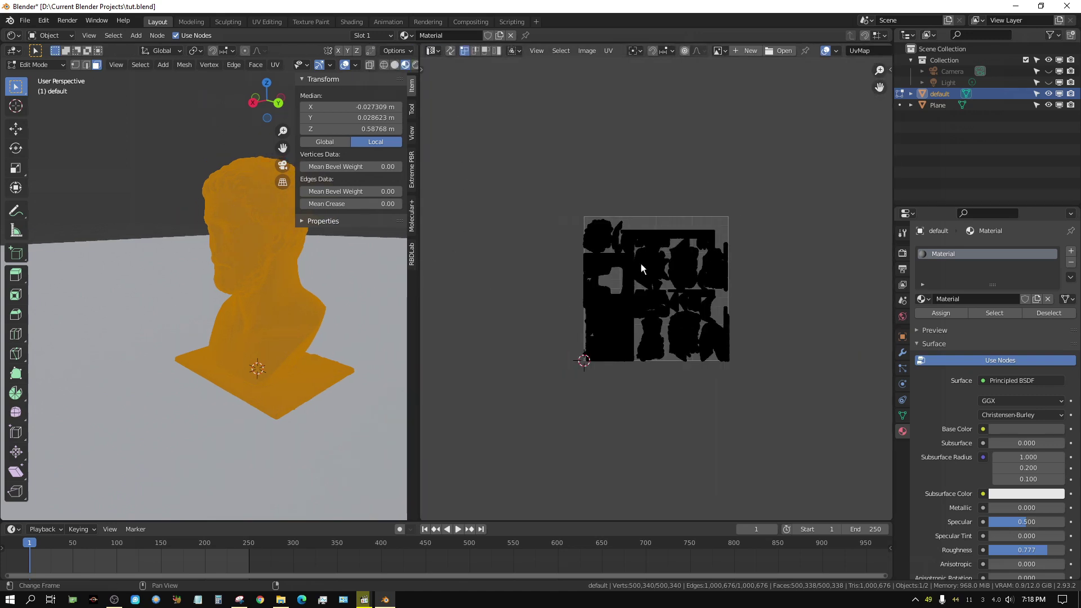
left_click(724, 53)
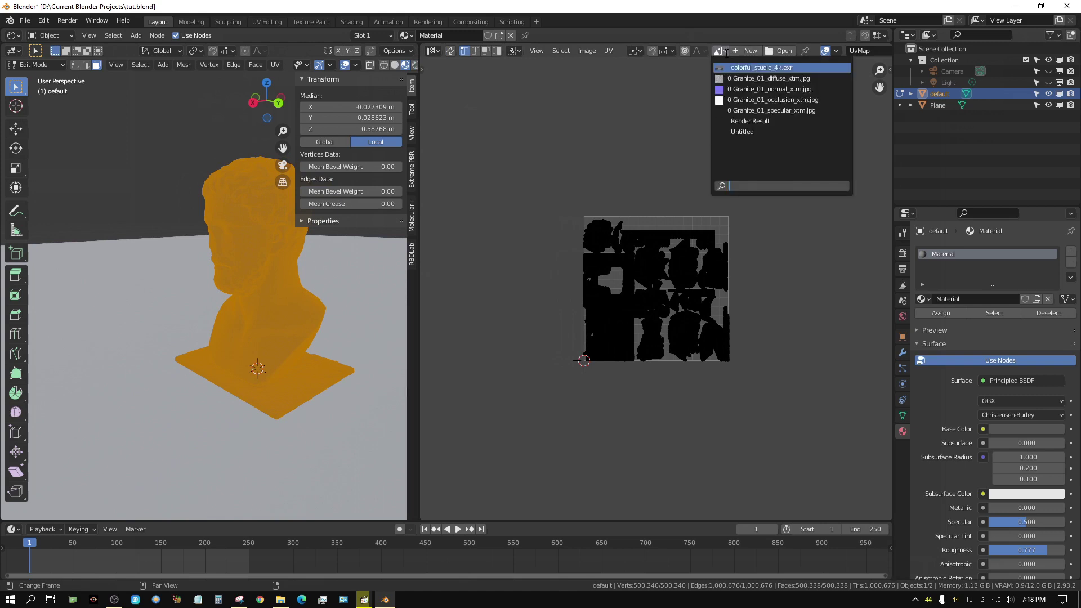
left_click(737, 132)
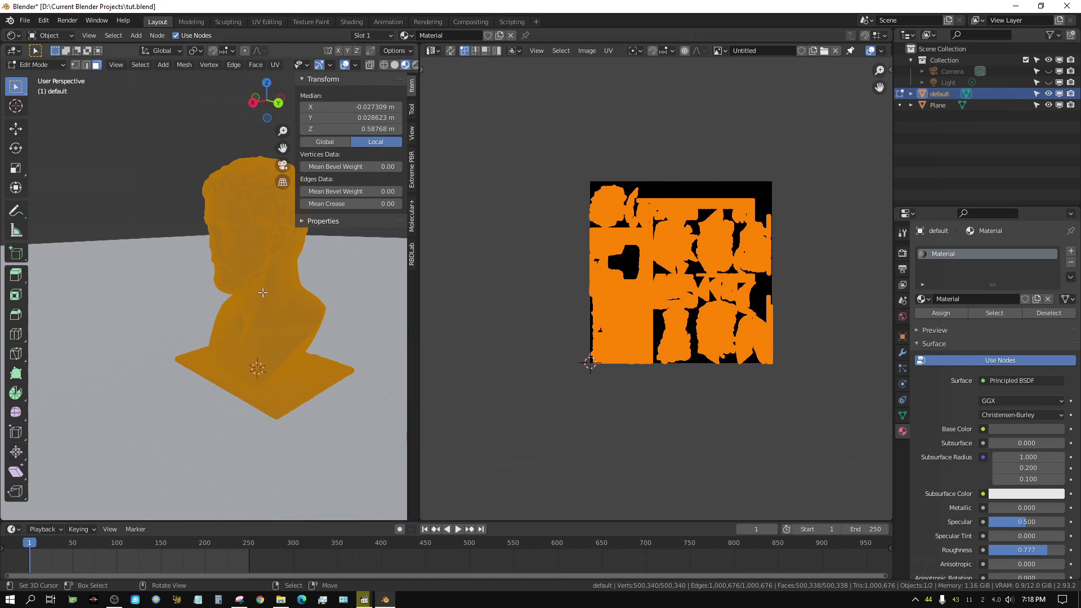
Shrink the UV Editor, enlarge the shader node editor above the viewport, and return the bust to Object Mode
left_click_drag(419, 303, 870, 304)
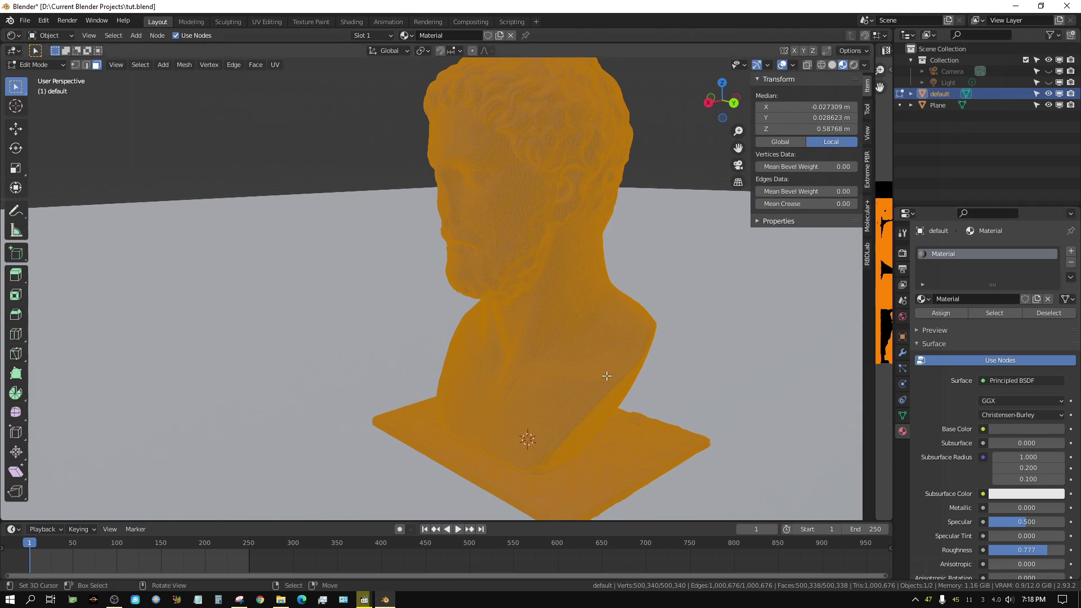
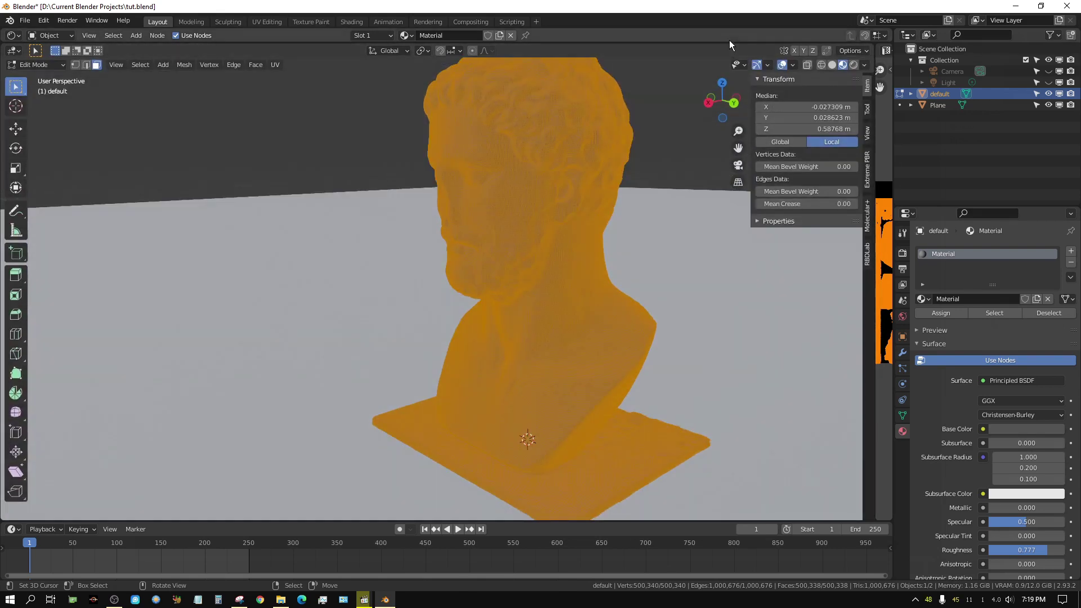
left_click_drag(728, 42, 752, 335)
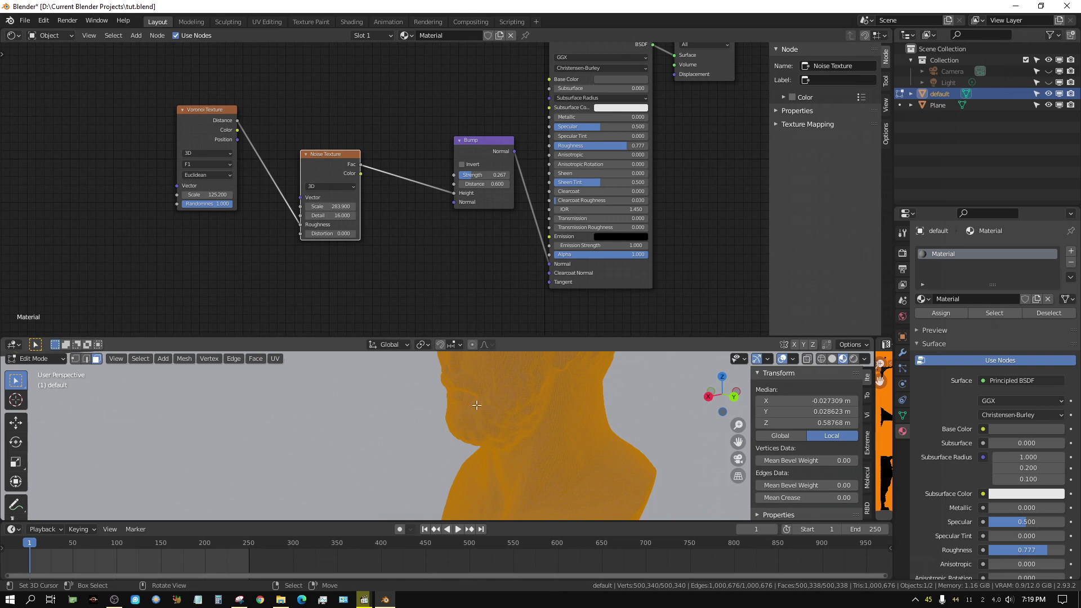
key("Tab")
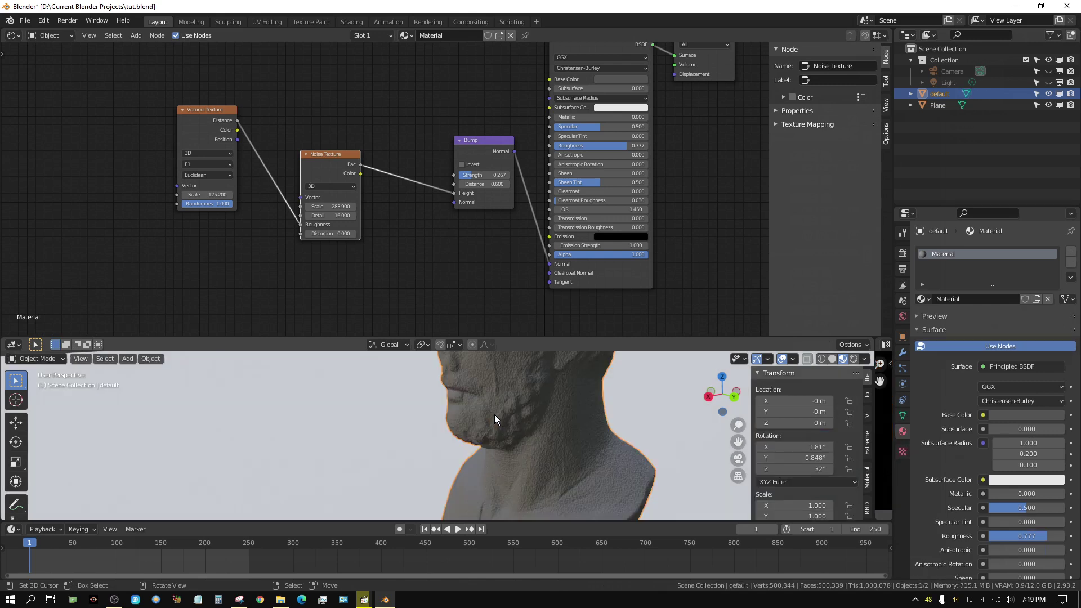
Move the Material Output node away and insert an Add Shader node between the Principled BSDF and Material Output
middle_click_drag(705, 176, 531, 182)
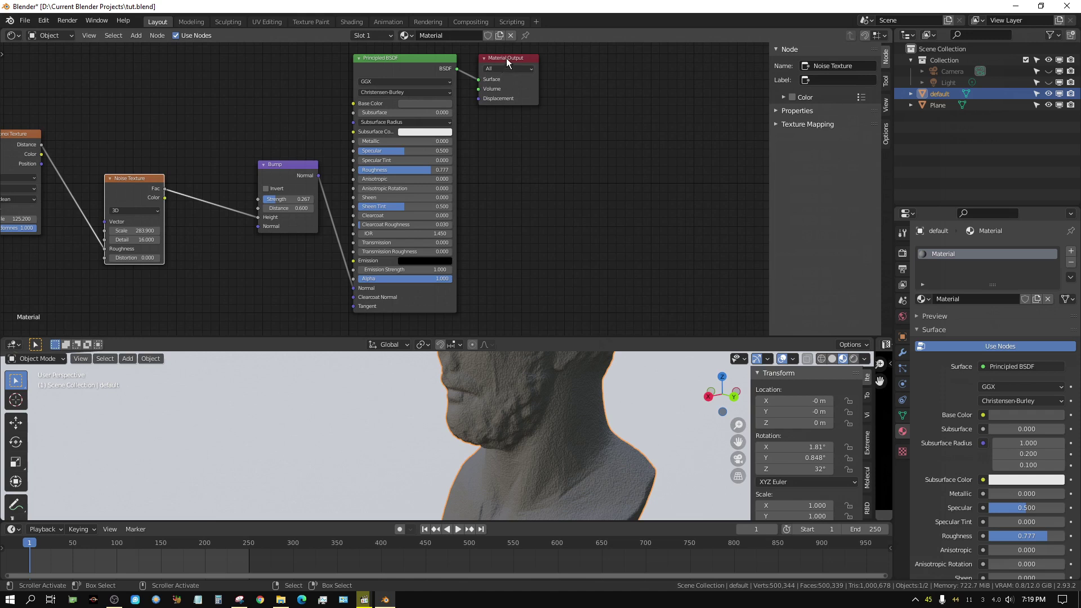
left_click_drag(505, 58, 691, 80)
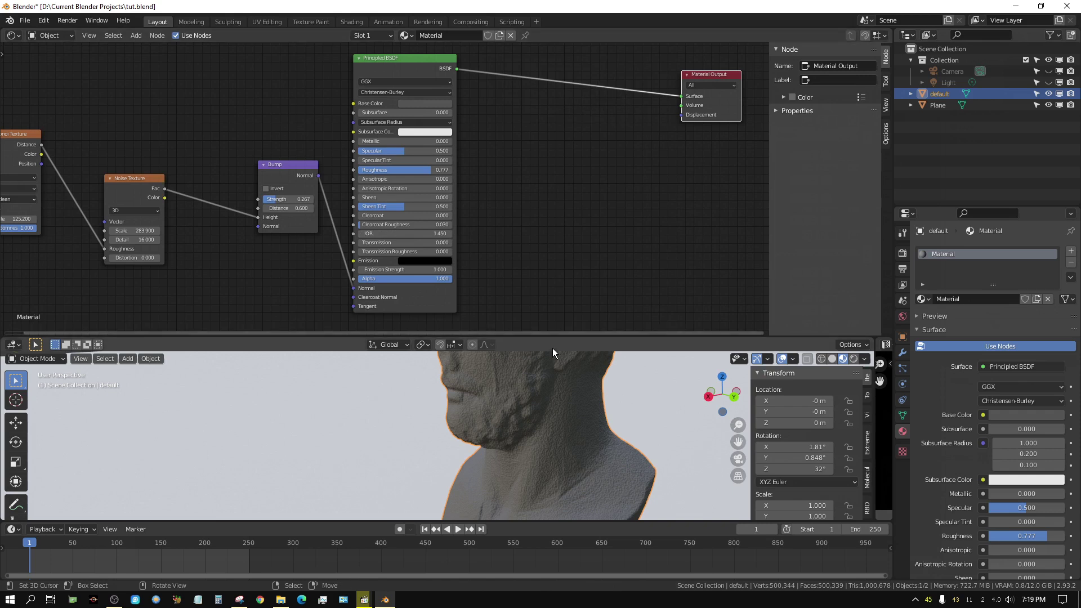
left_click(138, 36)
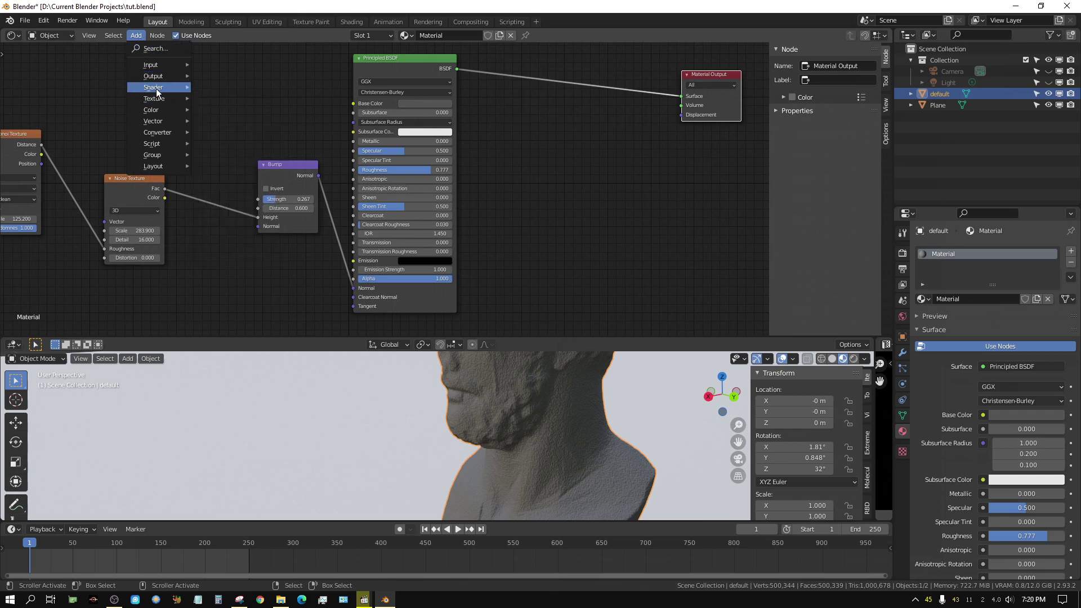
mouse_move(161, 88)
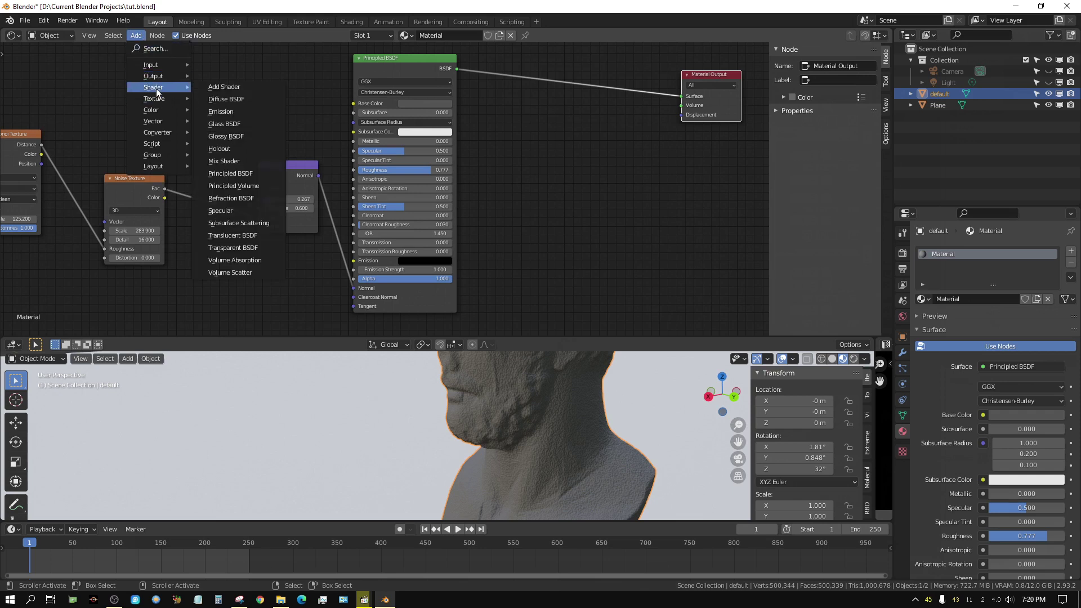
left_click(226, 89)
left_click(557, 129)
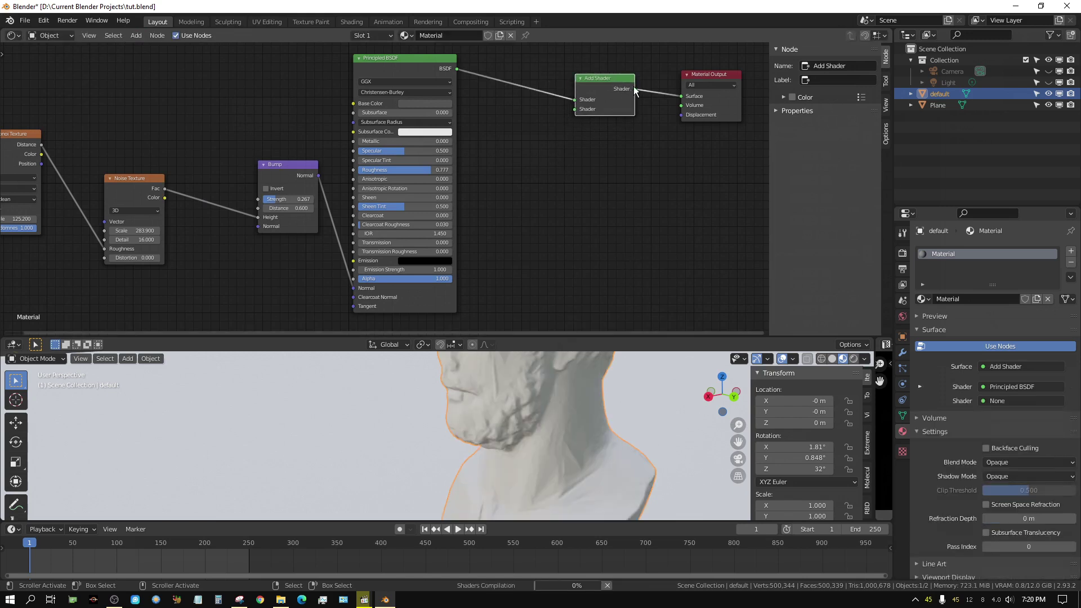
Add a second Principled BSDF node below the Add Shader node, leaving it unconnected
left_click(136, 36)
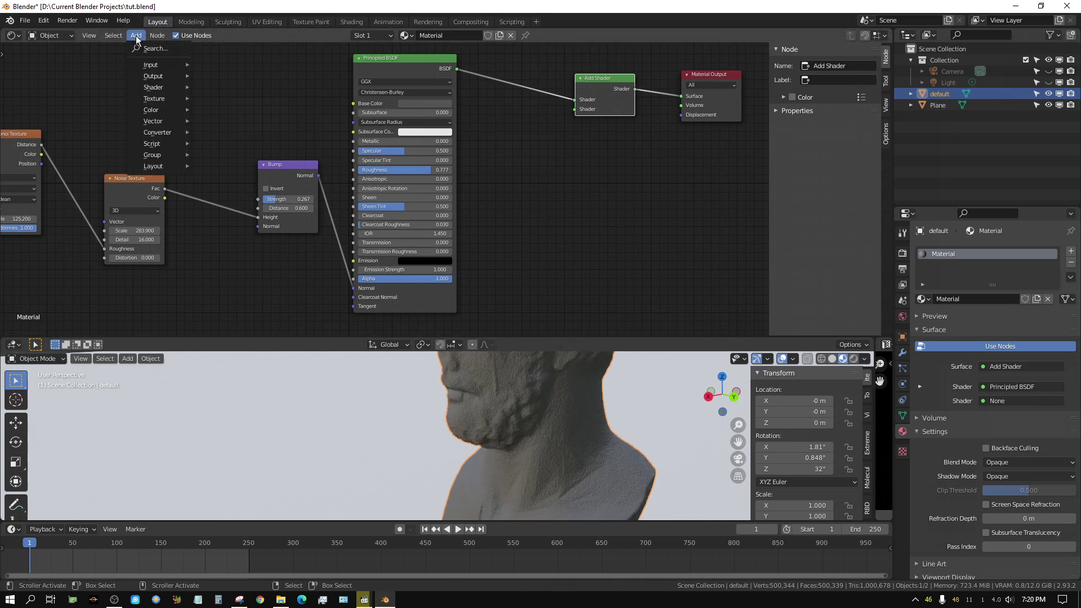
mouse_move(154, 88)
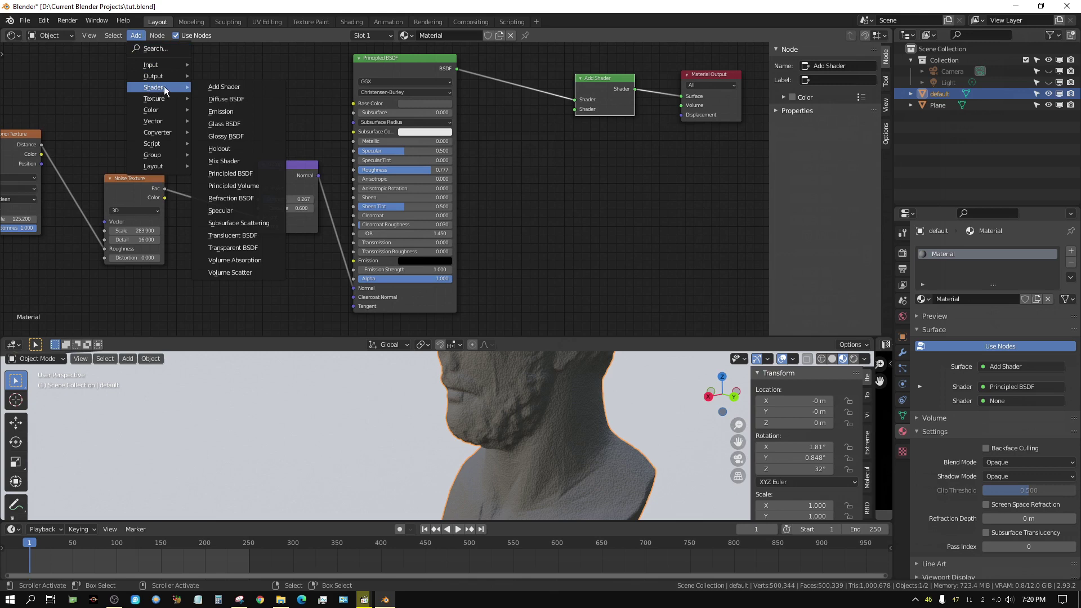
left_click(240, 174)
left_click(527, 141)
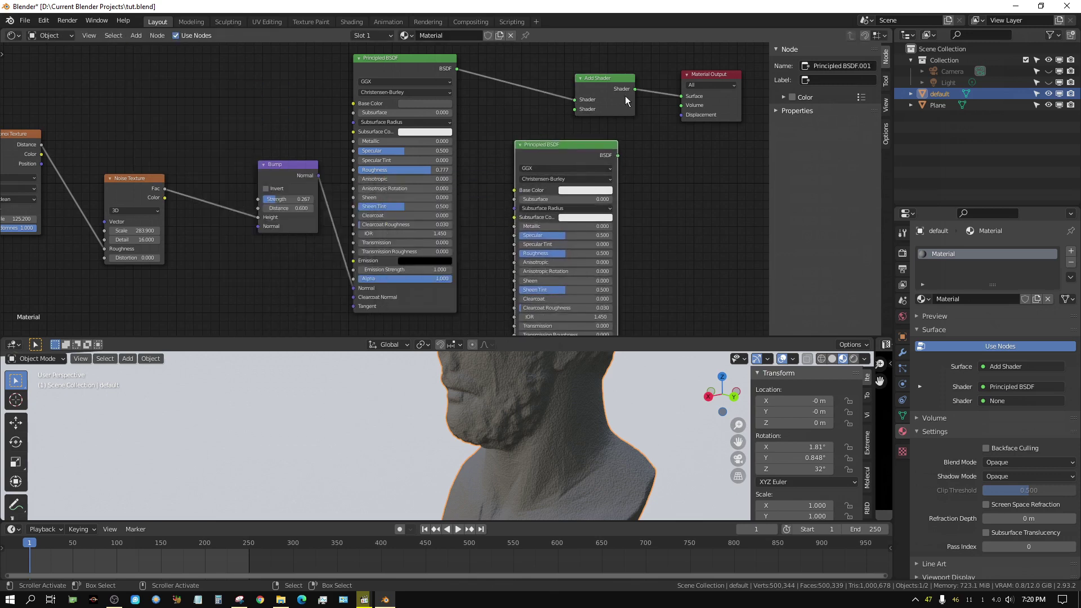
Move the Material Output and Add Shader nodes farther from both Principled BSDF nodes to make room in the node tree
left_click_drag(617, 75, 648, 80)
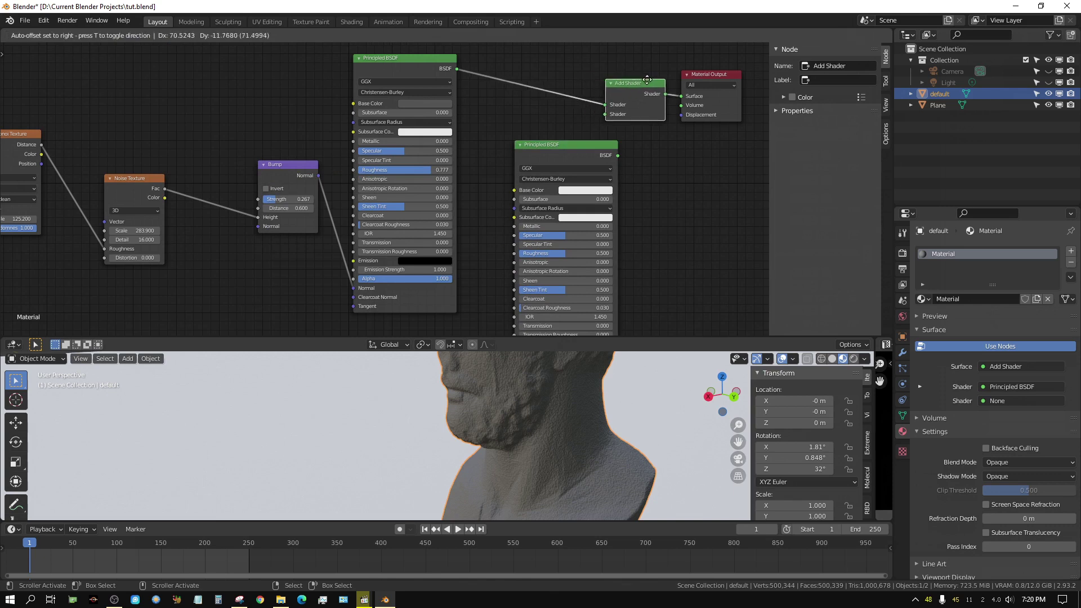
left_click(599, 143)
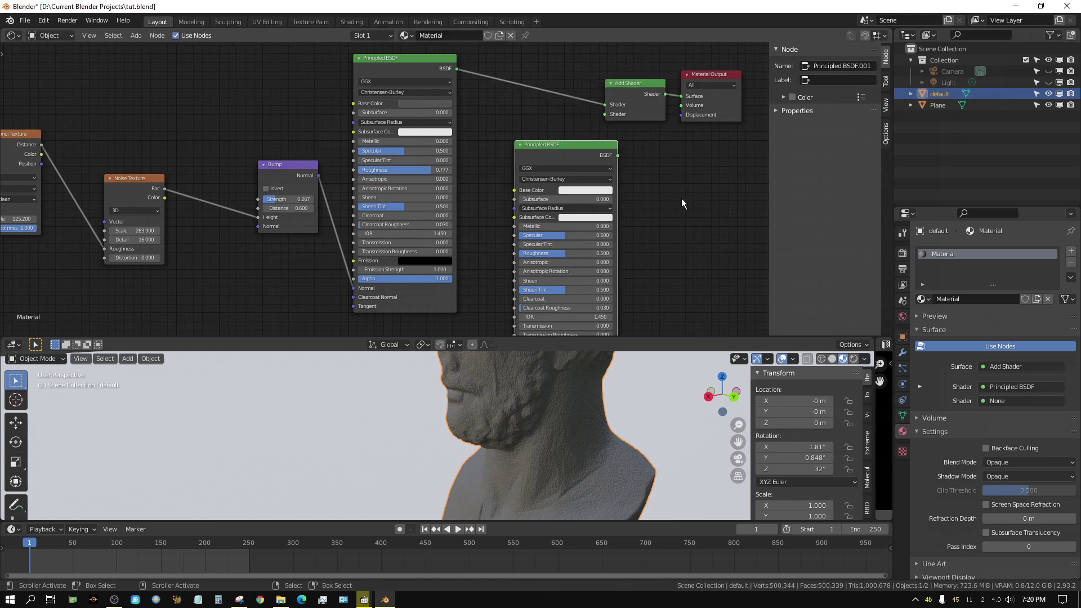
scroll(697, 251, "down", 3)
middle_click_drag(697, 252, 474, 228)
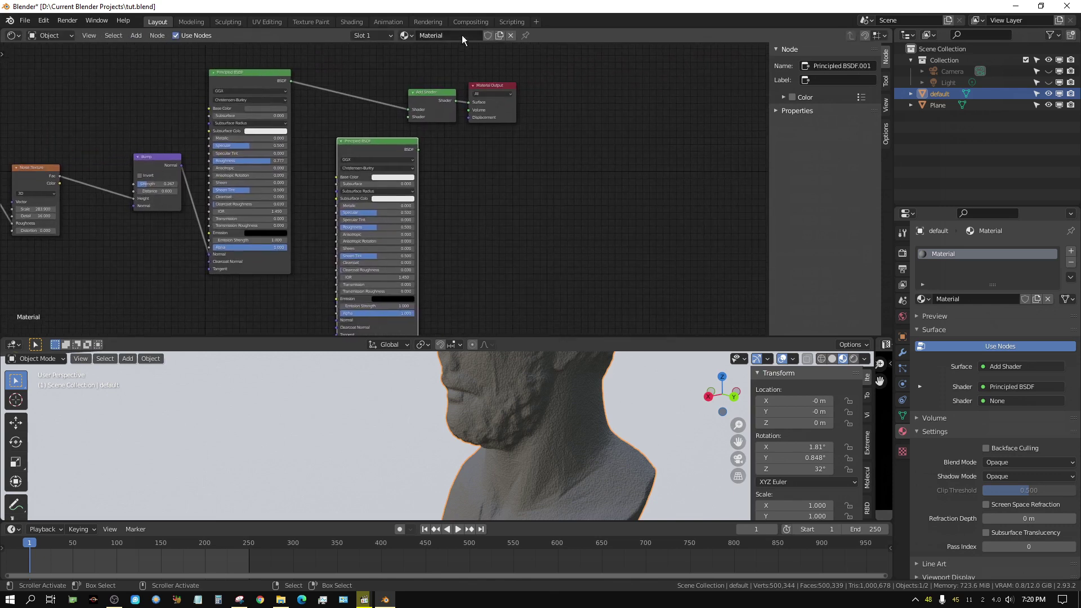
left_click_drag(495, 93, 748, 91)
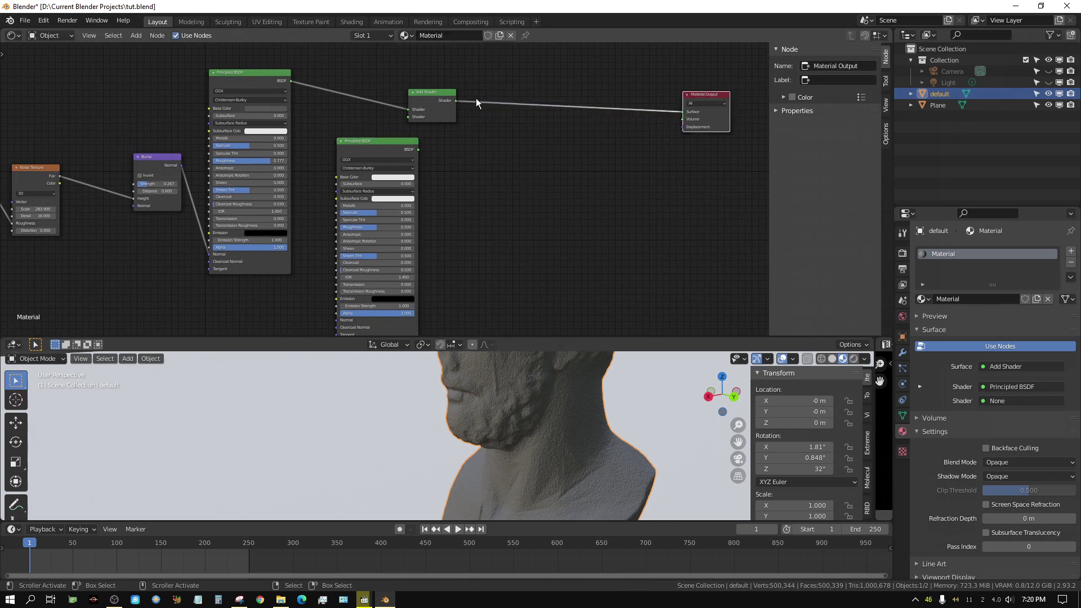
left_click_drag(439, 93, 623, 90)
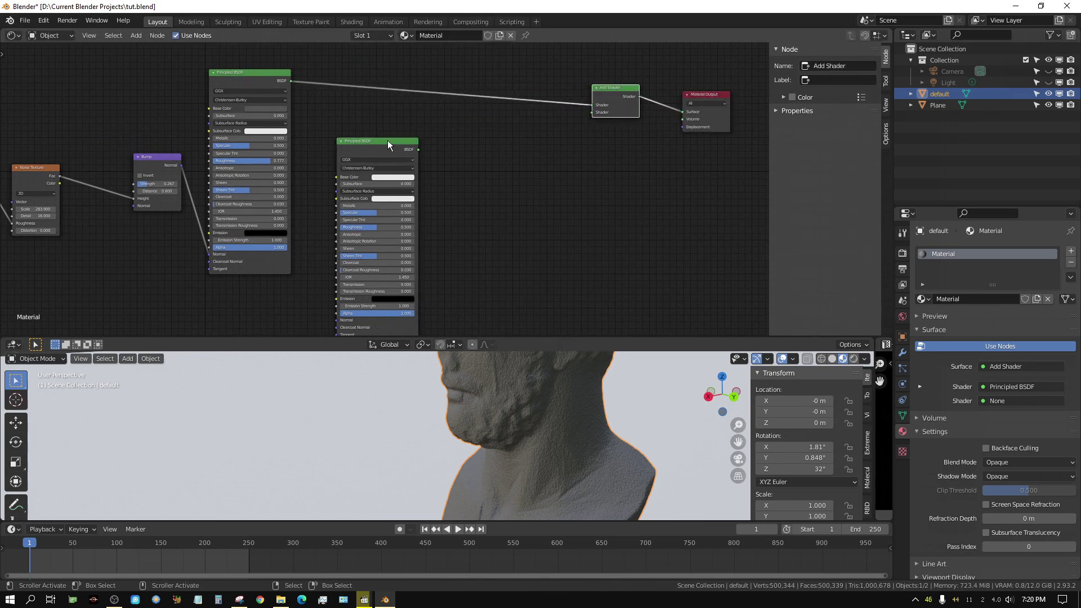
Move the second Principled BSDF closer to the Add Shader and connect its BSDF output to the Add Shader's second Shader input
left_click_drag(393, 145, 522, 125)
scroll(581, 177, "up", 1)
scroll(581, 177, "up", 1)
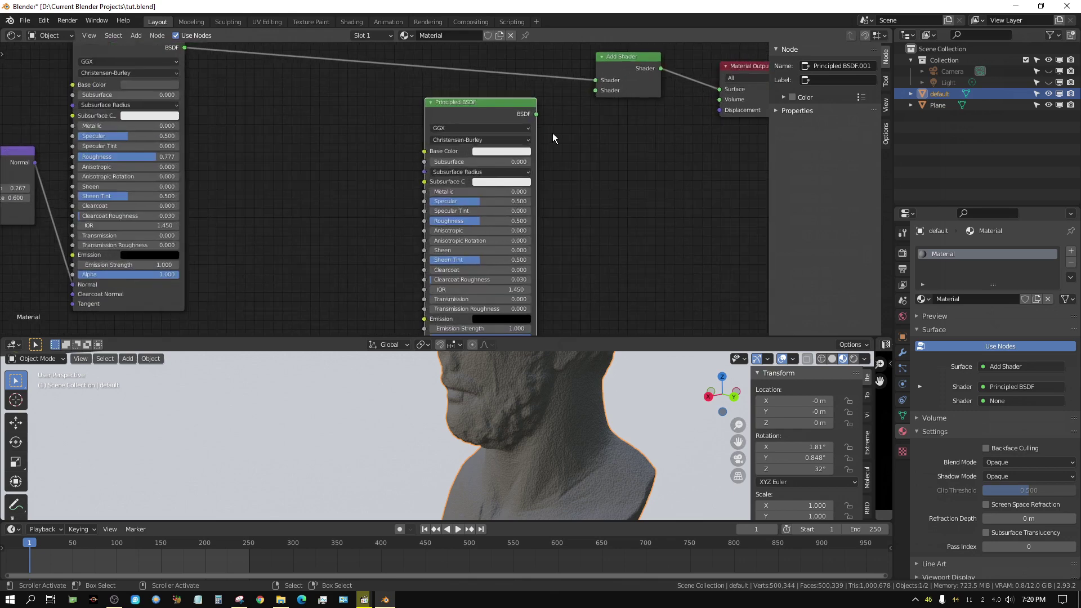
mouse_move(536, 115)
left_mouse_down()
mouse_move(579, 114)
mouse_move(598, 90)
left_mouse_up()
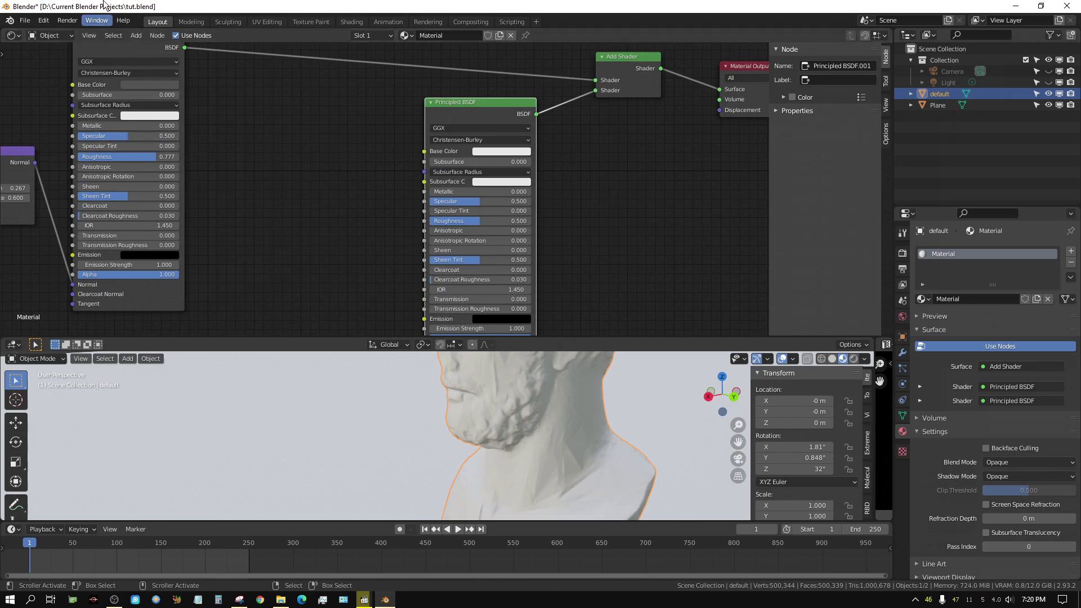
Add an Image Texture node using the Untitled image and connect its Color to the second Principled BSDF's Base Color
left_click(135, 36)
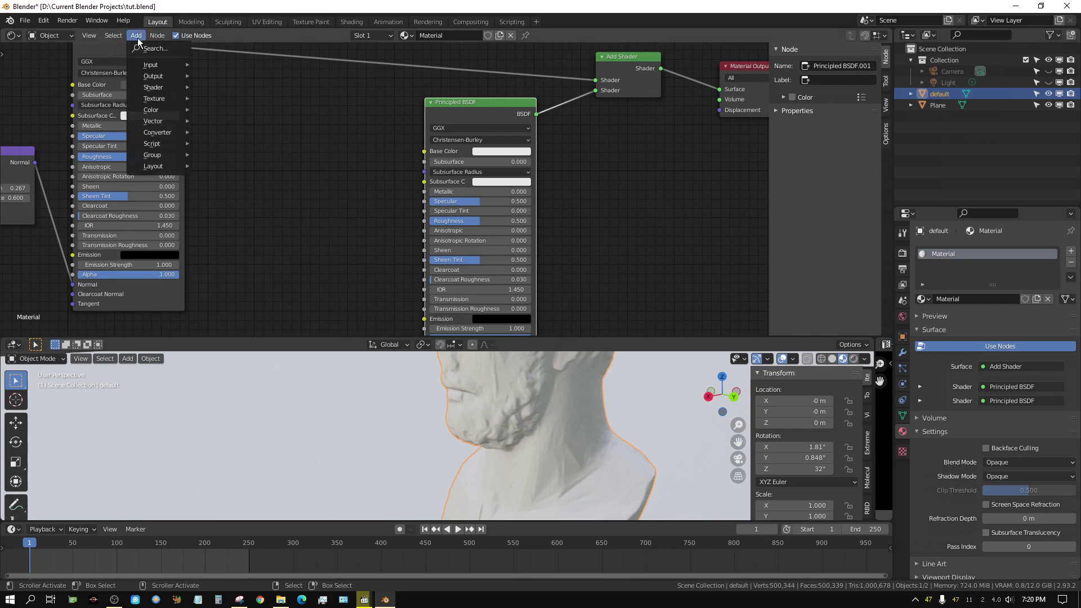
mouse_move(163, 98)
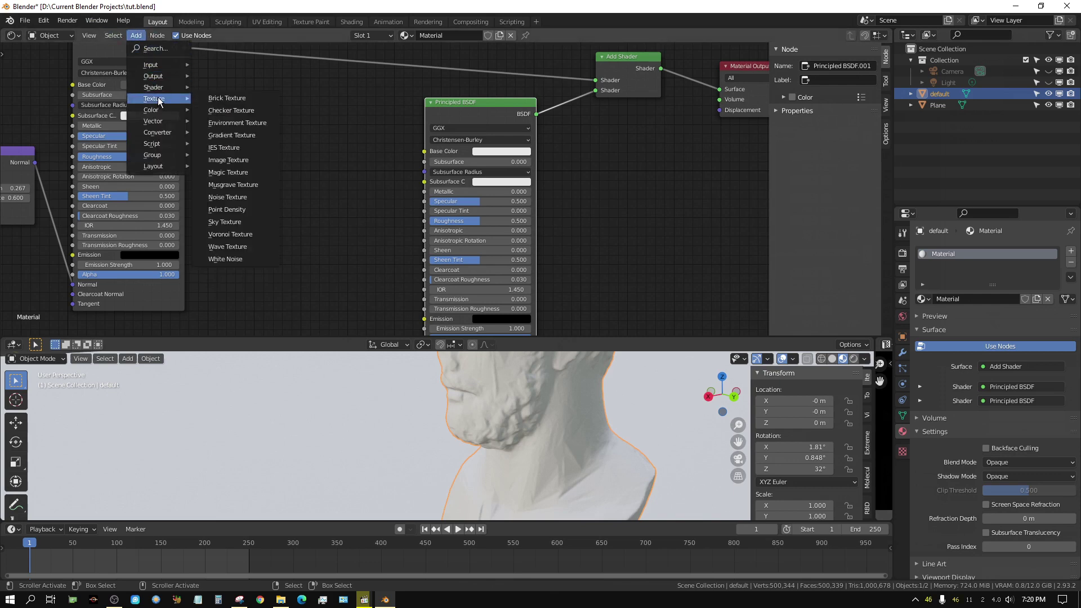
left_click(236, 160)
left_click(258, 181)
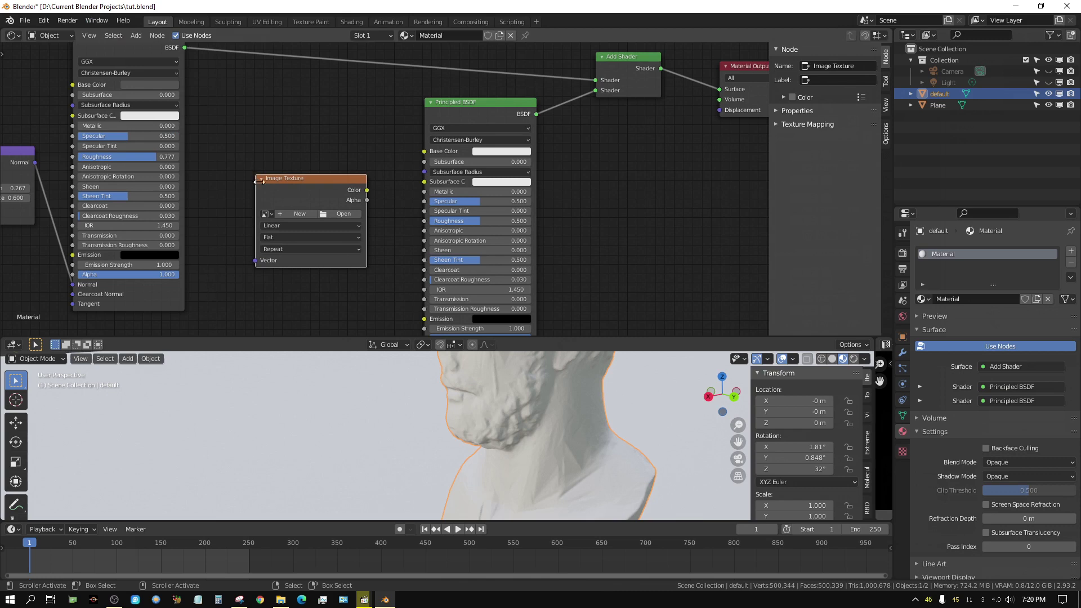
left_click_drag(367, 190, 424, 149)
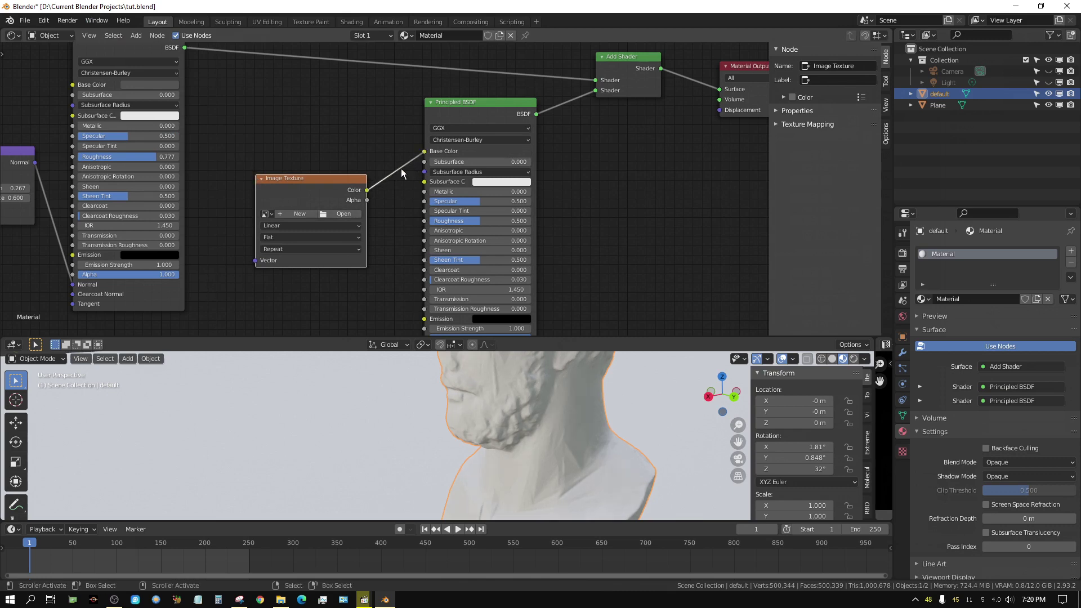
left_click(267, 215)
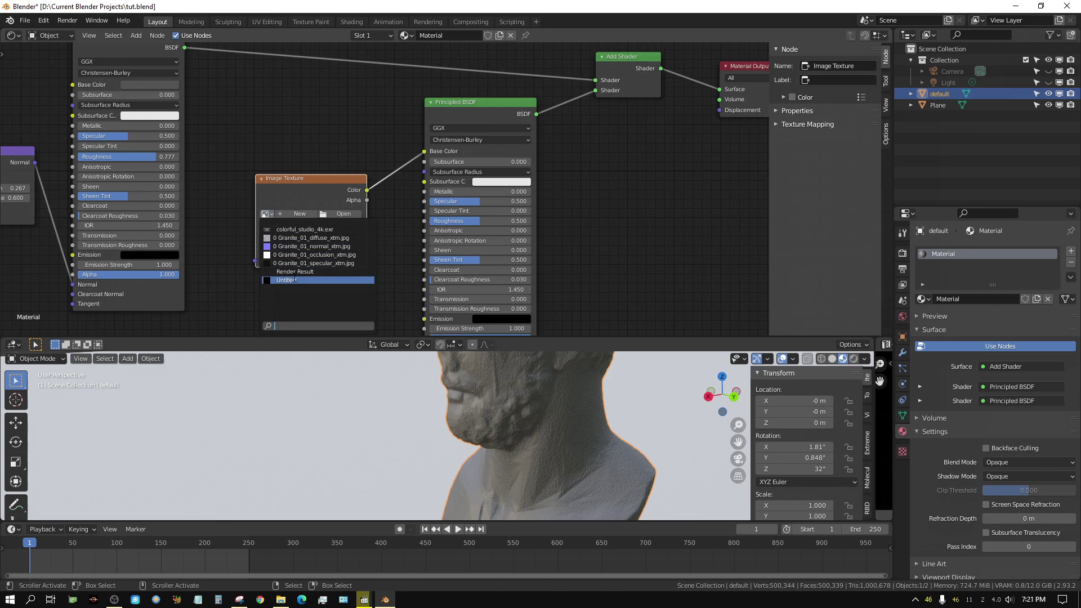
left_click(286, 280)
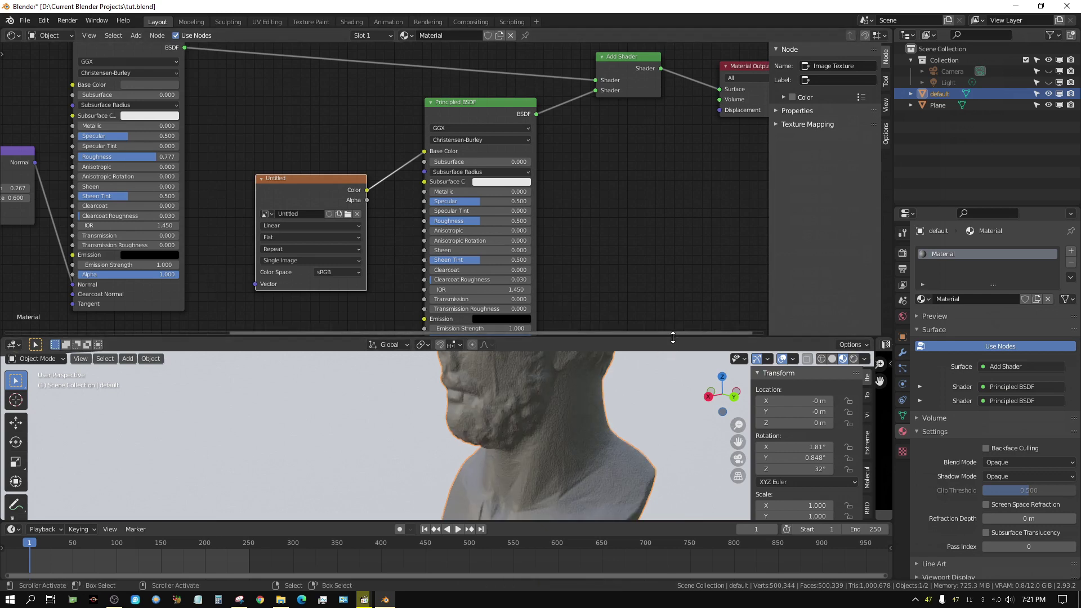
Collapse the node editor to enlarge the 3D viewport, and switch the bust to Texture Paint mode
left_click_drag(673, 337, 619, 45)
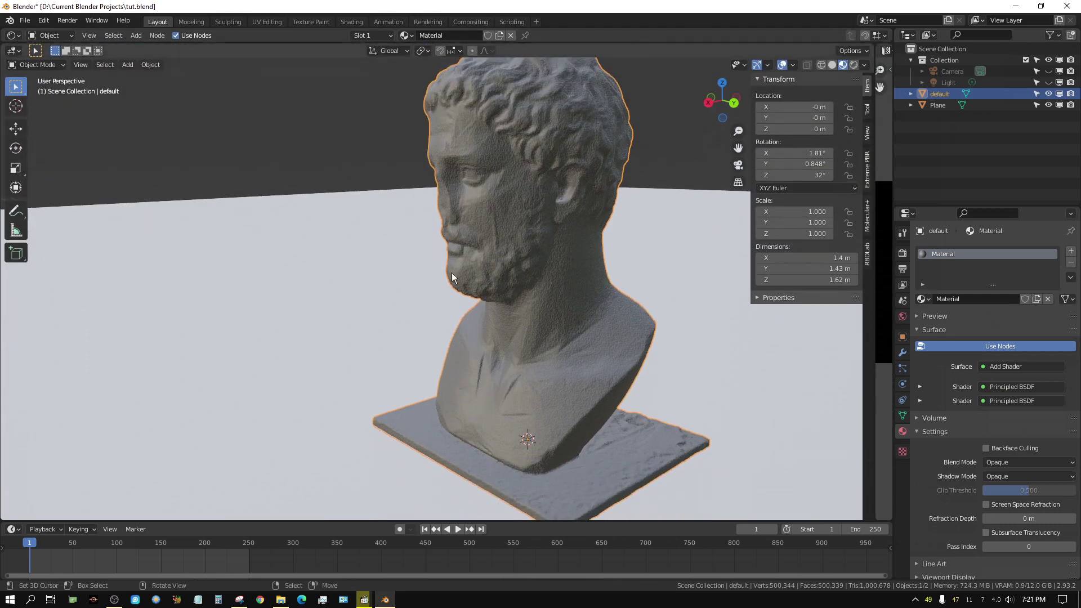
middle_click_drag(470, 284, 525, 279)
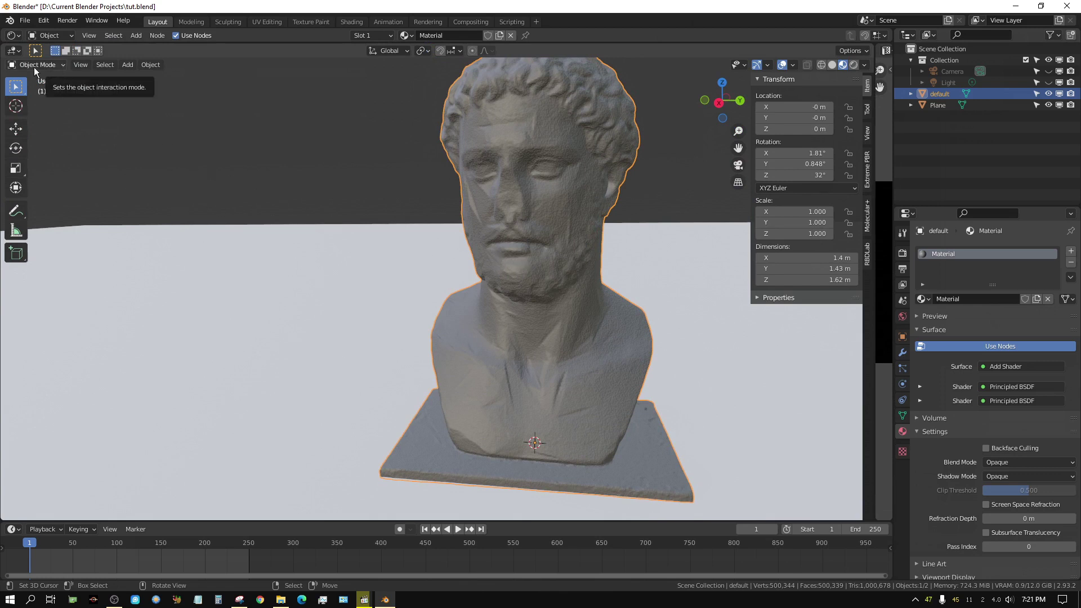
left_click(62, 66)
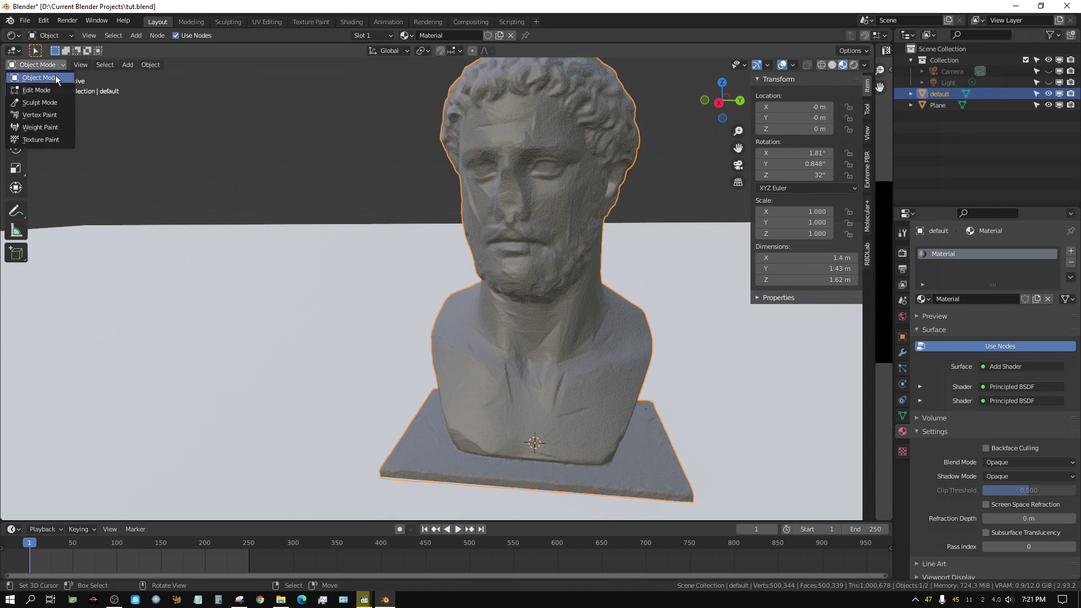
left_click(42, 140)
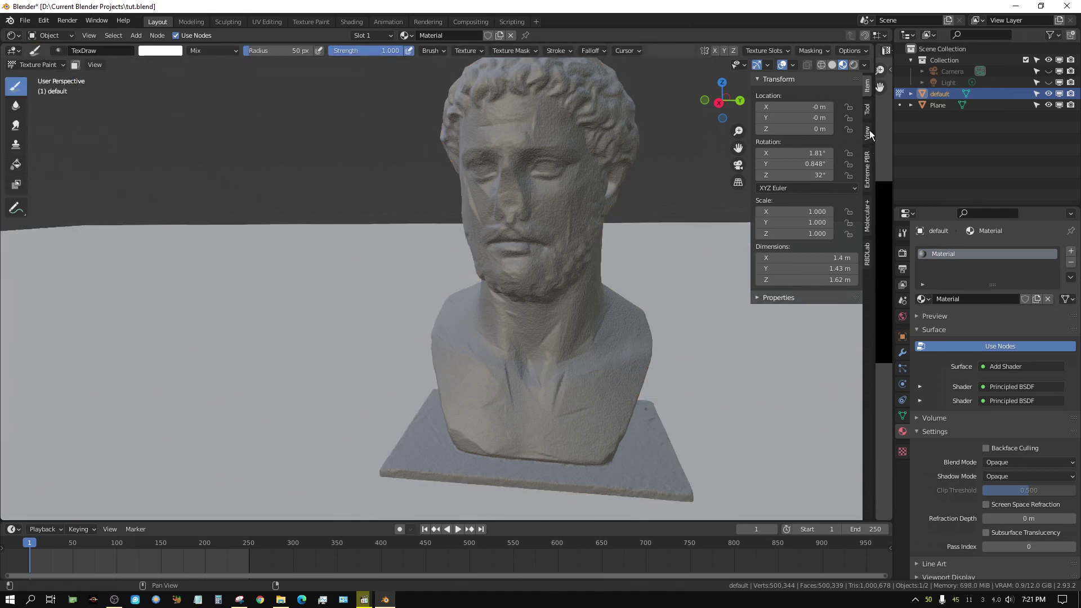
Set the TexDraw brush's strength to about 0.697 and its radius to 10 px
left_click(867, 109)
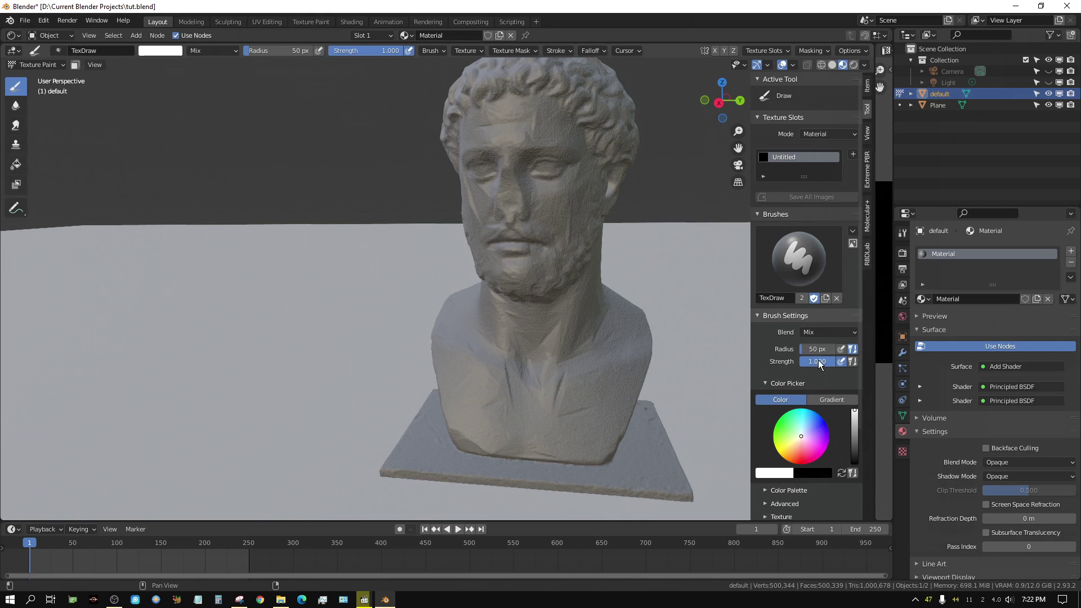
mouse_move(819, 364)
left_mouse_down()
mouse_move(787, 365)
mouse_move(805, 365)
left_mouse_up()
left_click(821, 350)
type("10")
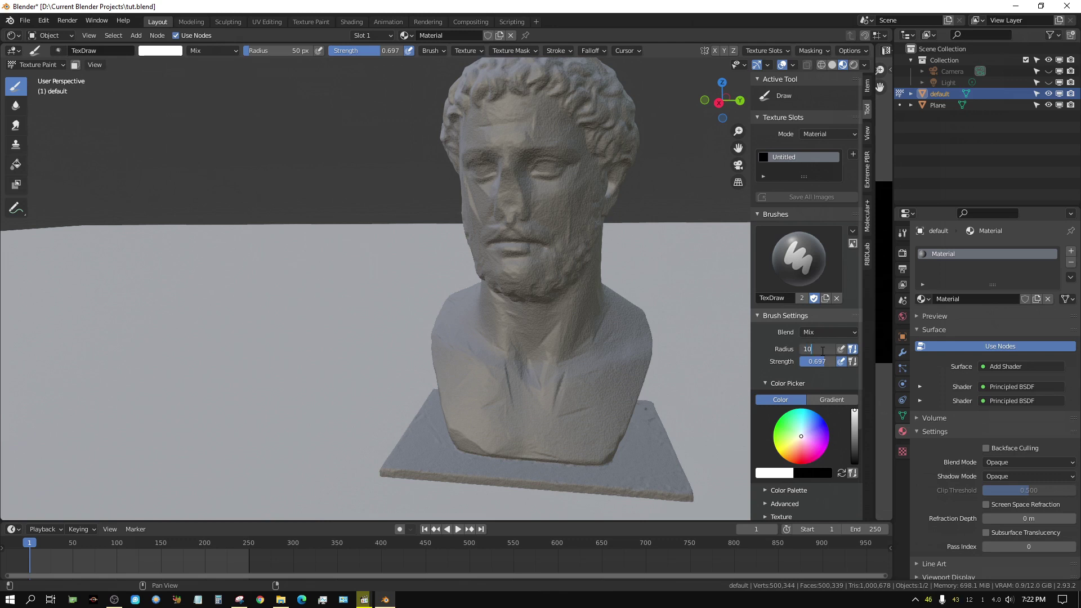
key("Return")
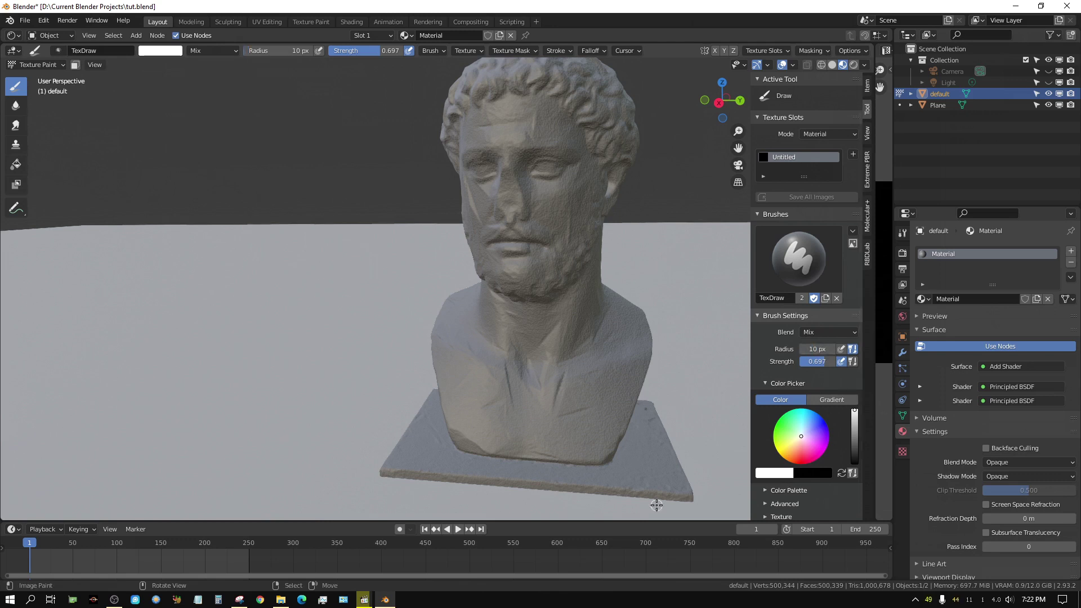
Choose a light green brush color and paint "LET's" across the bust's upper chest just below the neck
left_click(791, 431)
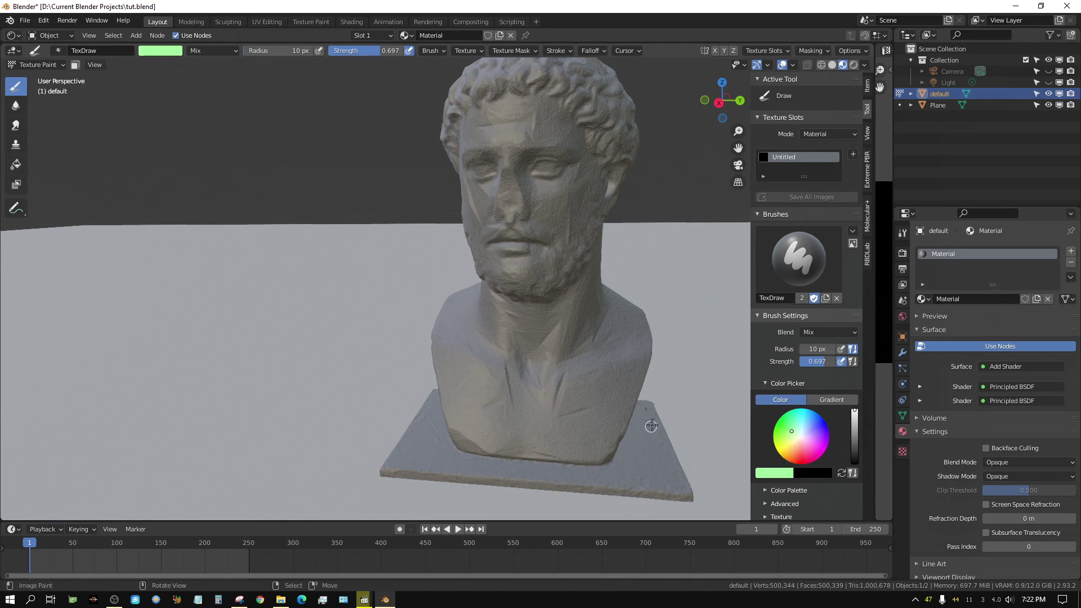
middle_click_drag(696, 294, 426, 349)
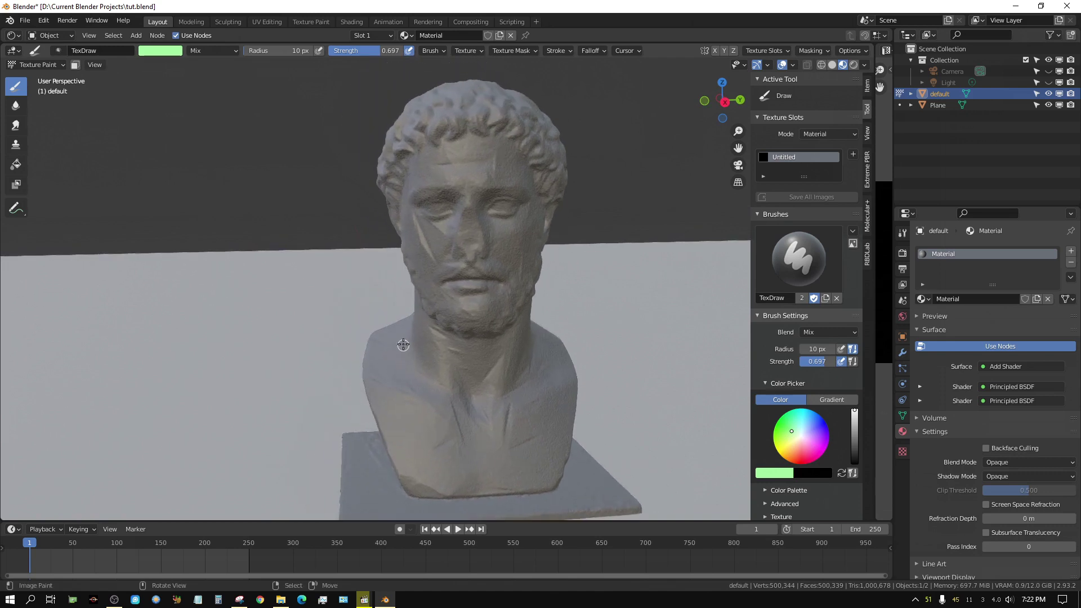
mouse_move(393, 341)
left_mouse_down()
mouse_move(391, 372)
mouse_move(430, 384)
left_mouse_up()
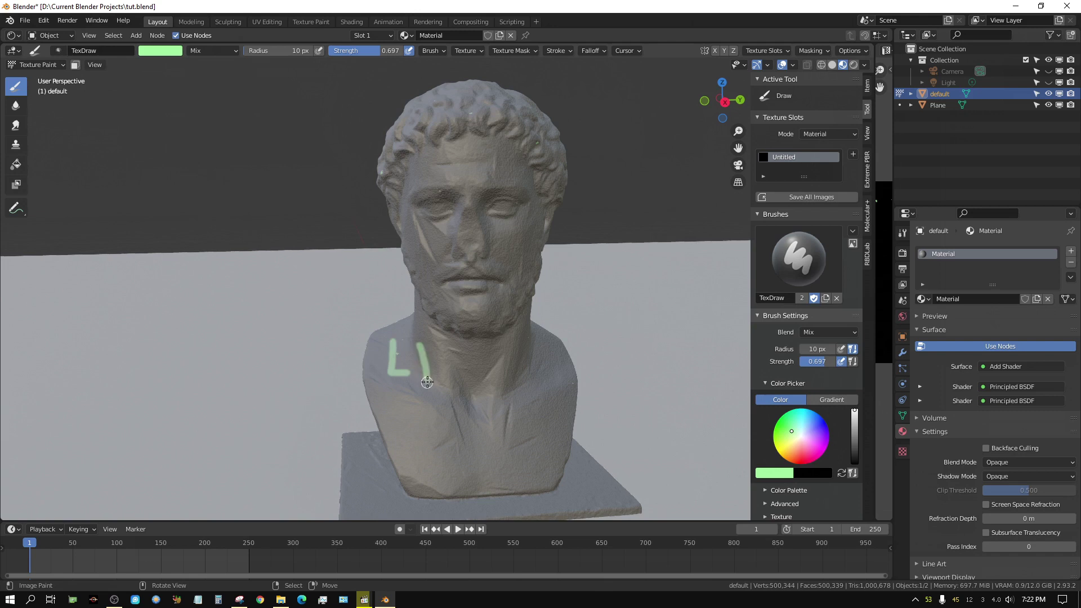
mouse_move(430, 344)
left_mouse_down()
mouse_move(445, 344)
mouse_move(454, 375)
mouse_move(497, 344)
mouse_move(482, 355)
mouse_move(481, 381)
mouse_move(506, 366)
mouse_move(511, 381)
left_mouse_up()
left_click_drag(510, 330, 503, 345)
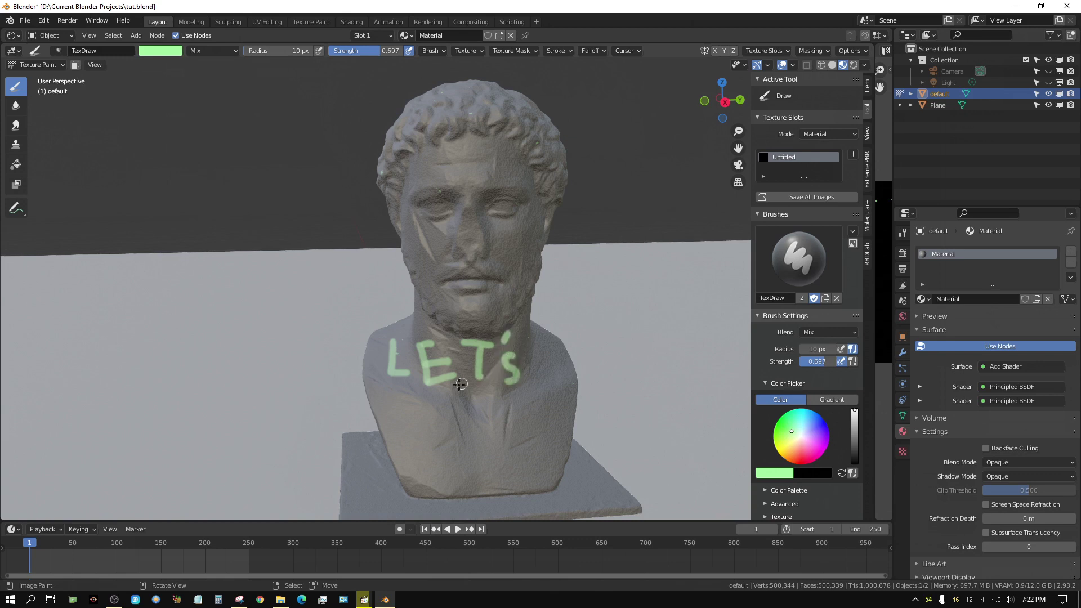
Paint "GO" in blue below the green word, and "BRandON" in pink beneath it, curving up the edge of the chest
left_click(817, 426)
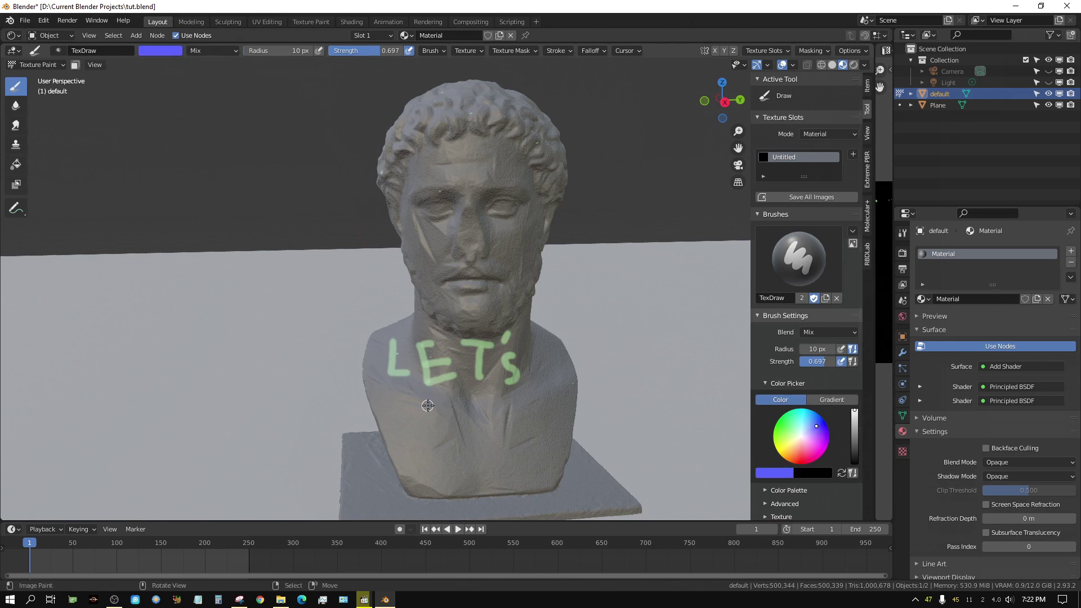
middle_click_drag(436, 412, 441, 422)
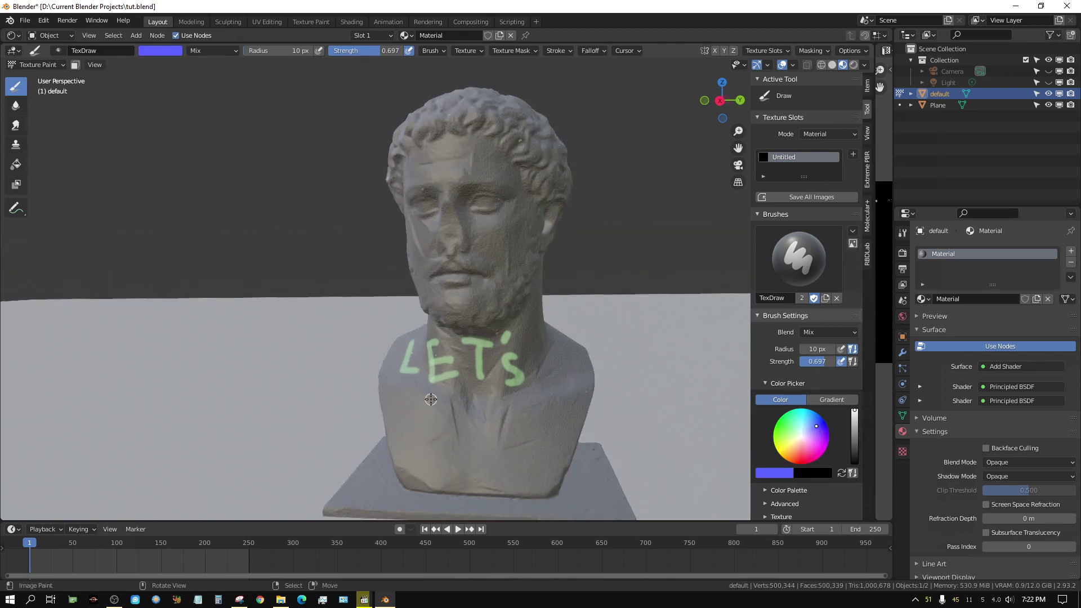
mouse_move(419, 400)
left_mouse_down()
mouse_move(415, 427)
mouse_move(431, 429)
mouse_move(428, 417)
mouse_move(455, 405)
mouse_move(446, 420)
mouse_move(478, 428)
mouse_move(456, 403)
left_mouse_up()
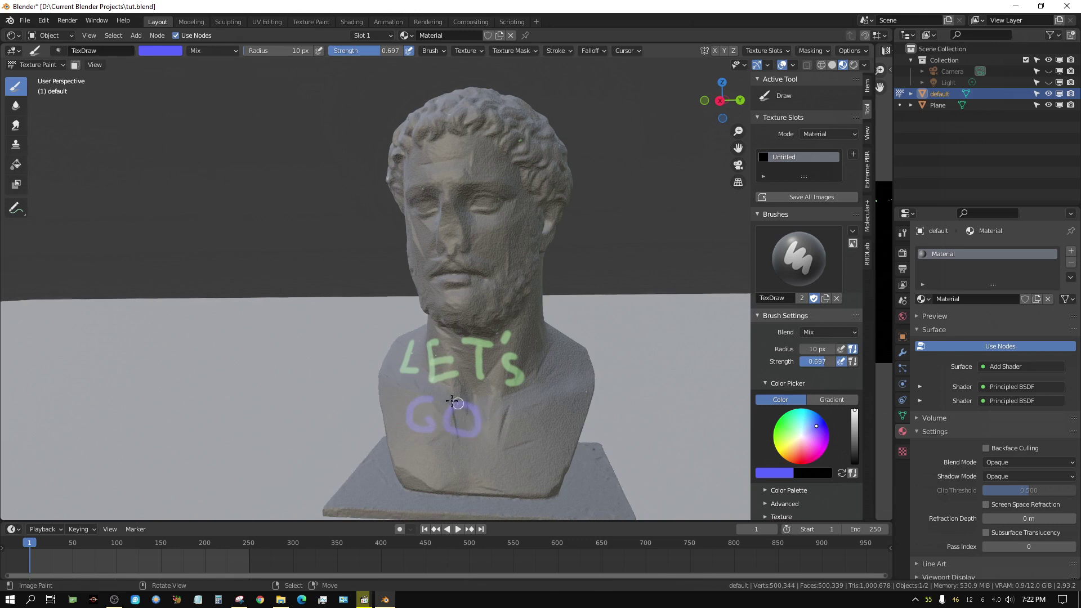
left_click(803, 451)
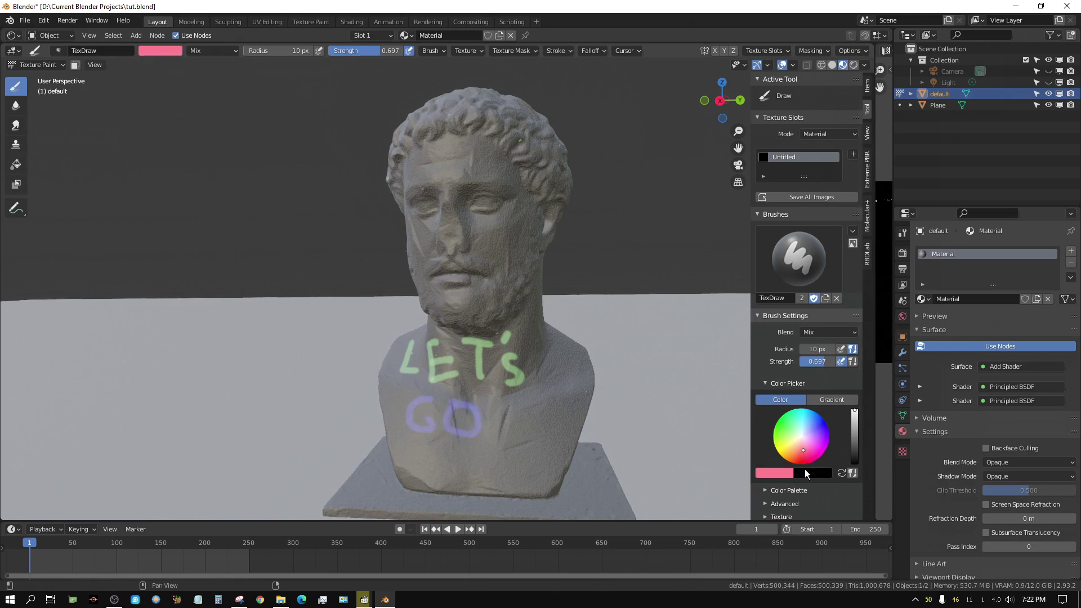
mouse_move(421, 446)
left_mouse_down()
mouse_move(425, 446)
mouse_move(446, 446)
mouse_move(437, 476)
mouse_move(461, 467)
mouse_move(461, 482)
mouse_move(462, 451)
mouse_move(486, 442)
mouse_move(492, 452)
mouse_move(476, 461)
mouse_move(490, 480)
mouse_move(505, 454)
mouse_move(515, 472)
mouse_move(531, 471)
mouse_move(531, 447)
mouse_move(545, 469)
mouse_move(551, 432)
mouse_move(553, 456)
mouse_move(558, 447)
mouse_move(546, 421)
mouse_move(562, 408)
mouse_move(570, 426)
mouse_move(562, 403)
mouse_move(571, 393)
mouse_move(560, 387)
mouse_move(582, 378)
mouse_move(561, 388)
left_mouse_up()
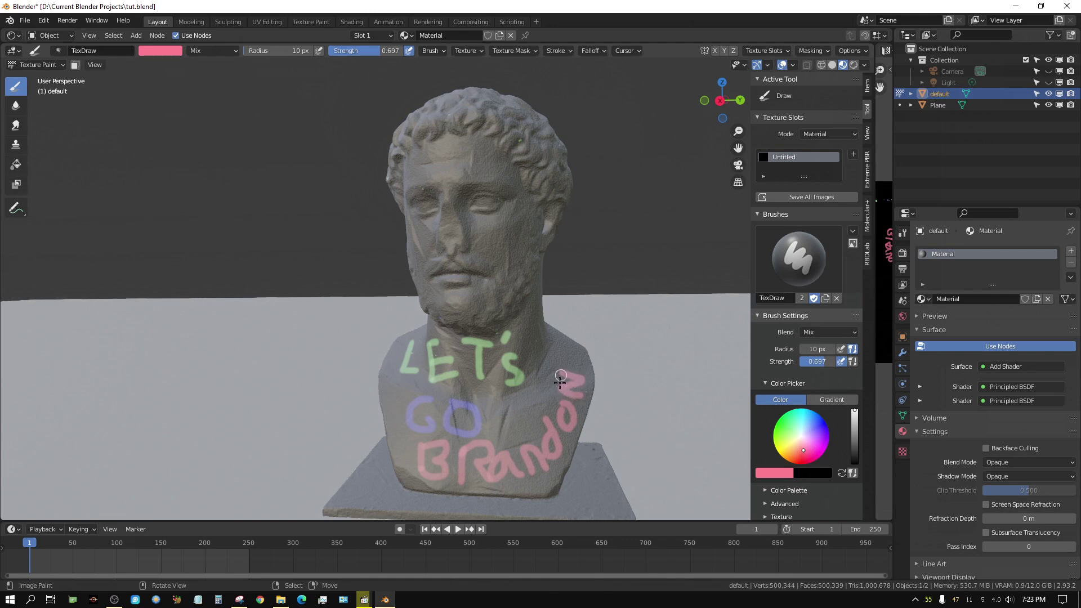
Save all painted images and return the bust to Object Mode
mouse_move(630, 480)
middle_mouse_down()
mouse_move(560, 450)
mouse_move(700, 480)
mouse_move(638, 461)
mouse_move(516, 374)
mouse_move(513, 445)
mouse_move(343, 384)
mouse_move(128, 357)
mouse_move(339, 394)
middle_mouse_up()
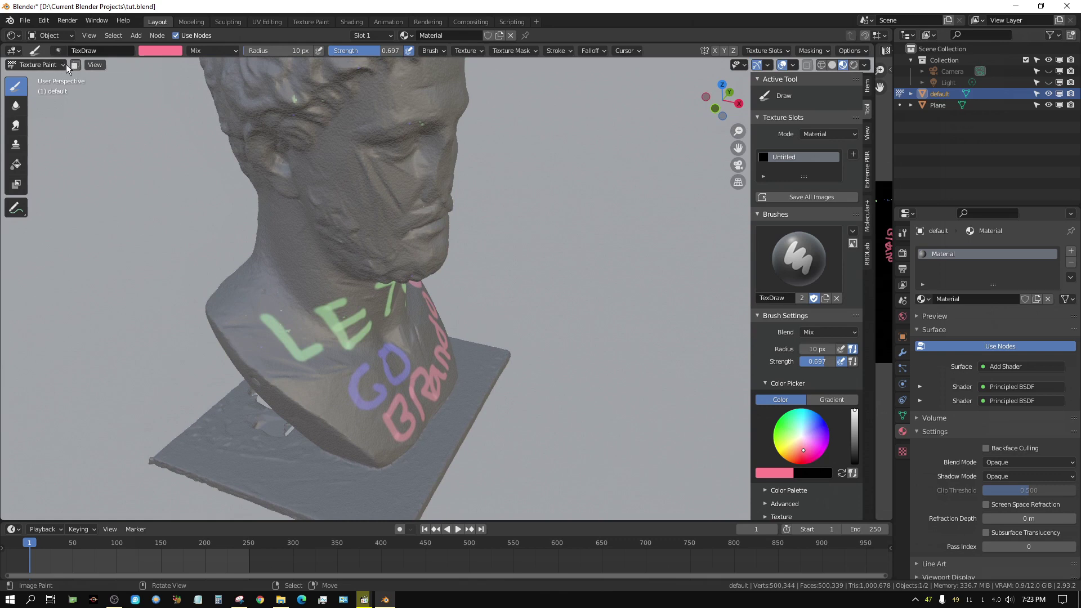
left_click(801, 196)
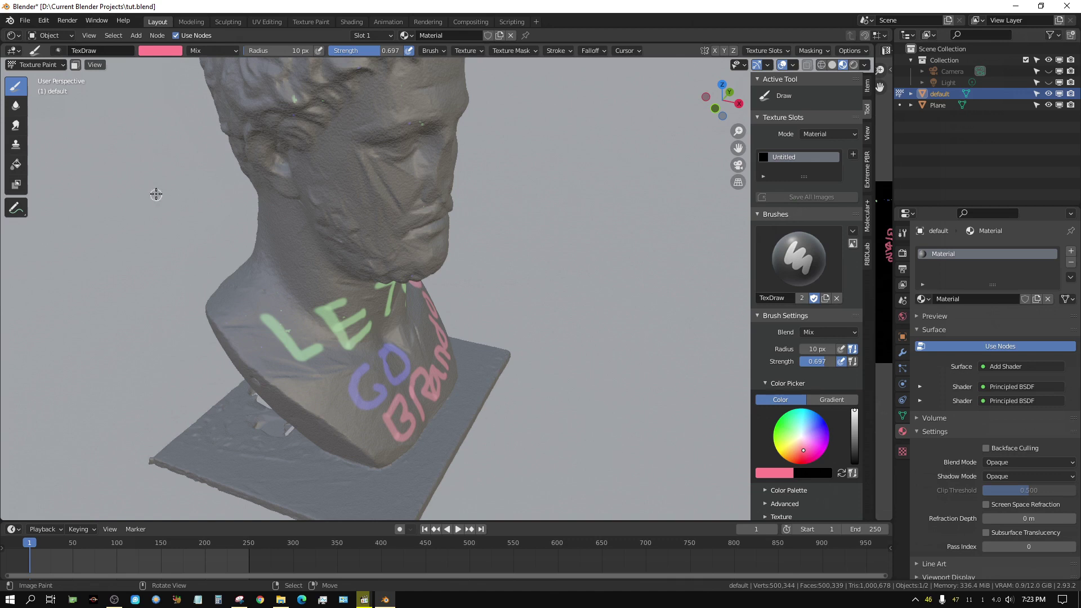
left_click(63, 64)
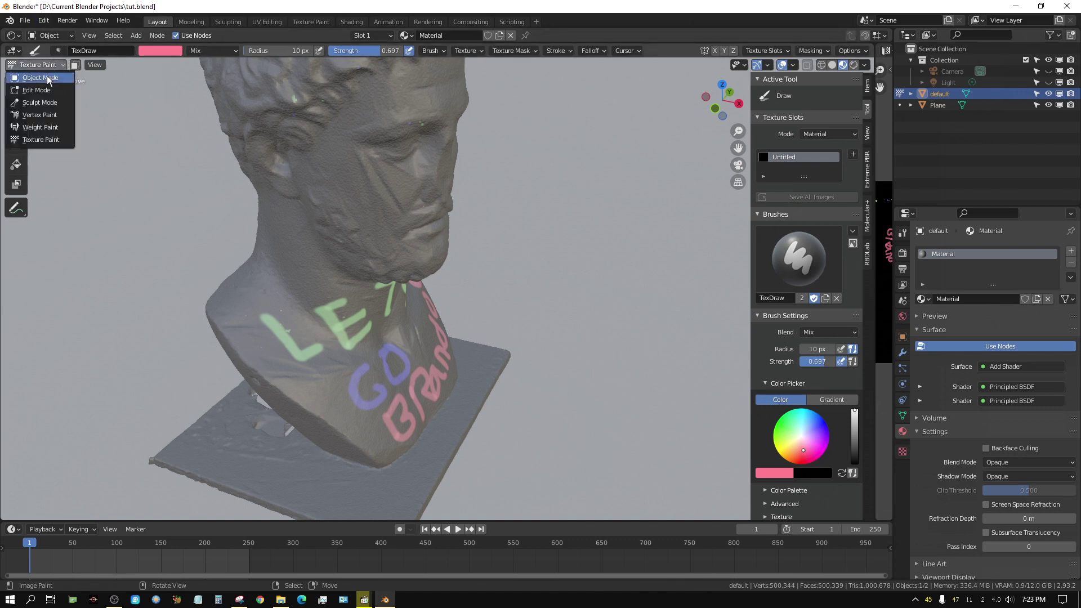
left_click(49, 78)
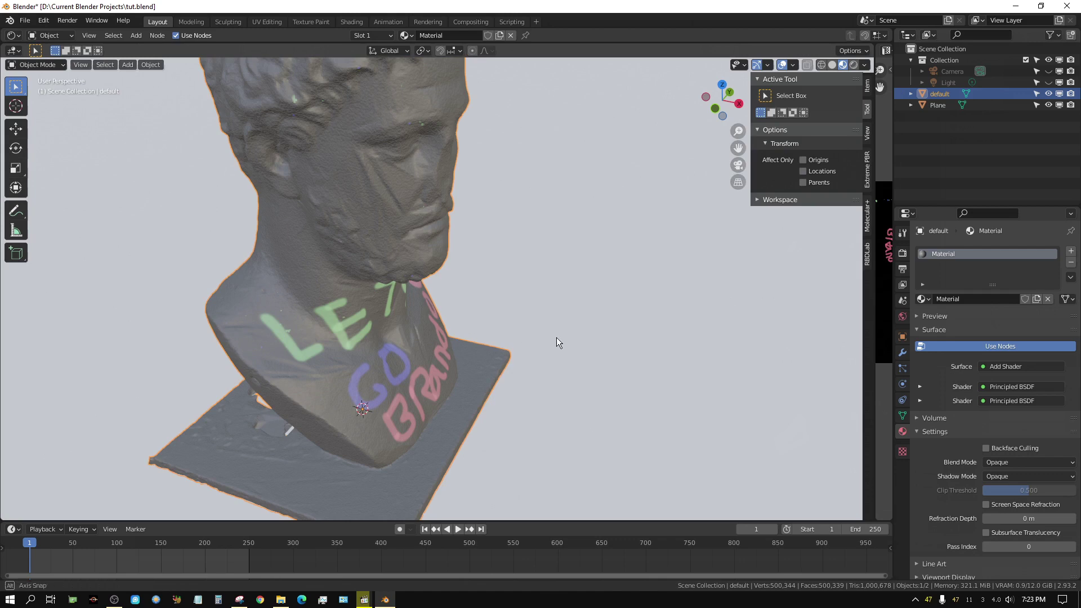
Look through the scene camera, unhide the camera object, and select it
middle_click_drag(557, 336, 446, 309)
scroll(522, 358, "up", 2)
middle_click_drag(522, 358, 579, 339, "shift")
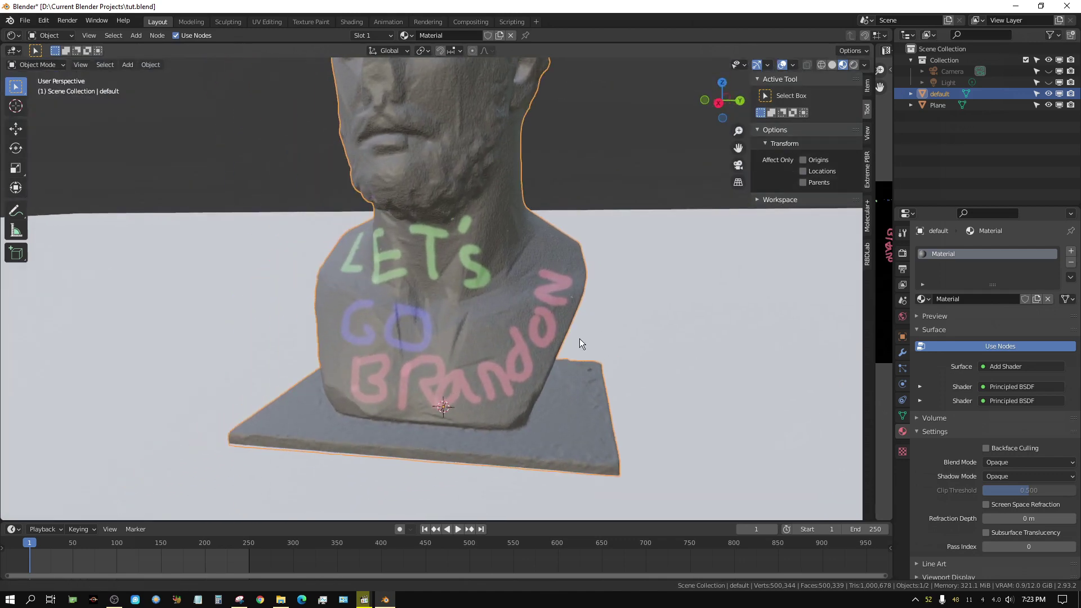
key("KP_0")
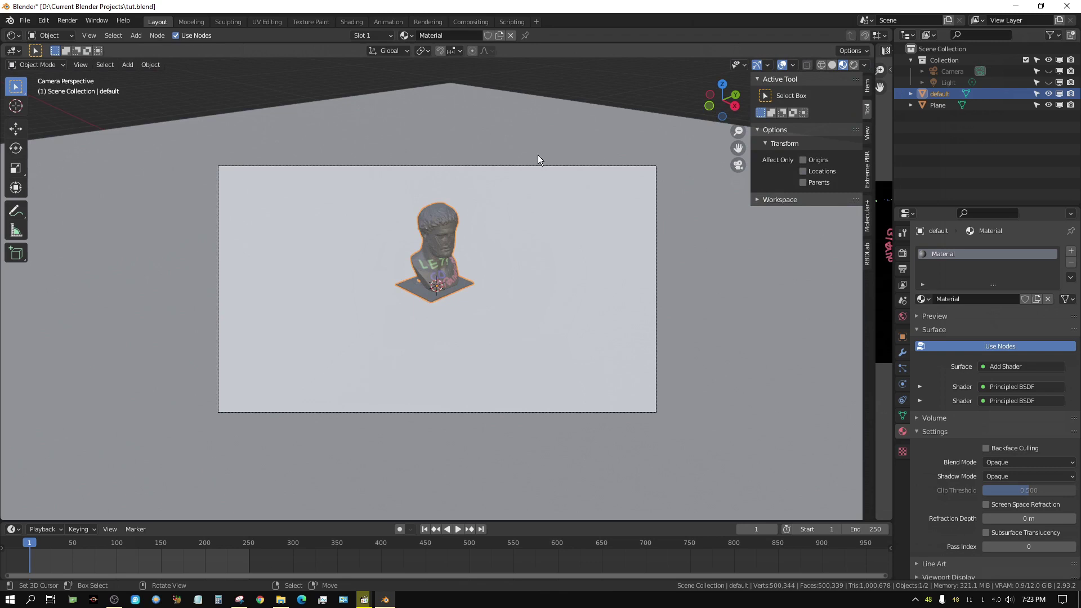
left_click(1048, 71)
left_click(952, 71)
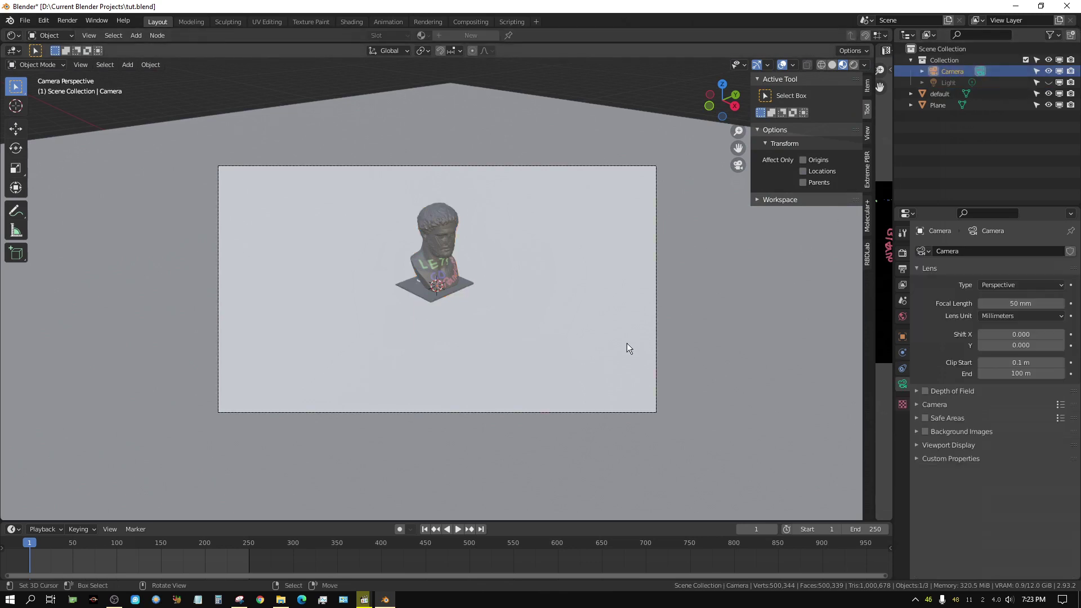
scroll(576, 312, "up", 3)
scroll(673, 316, "down", 2)
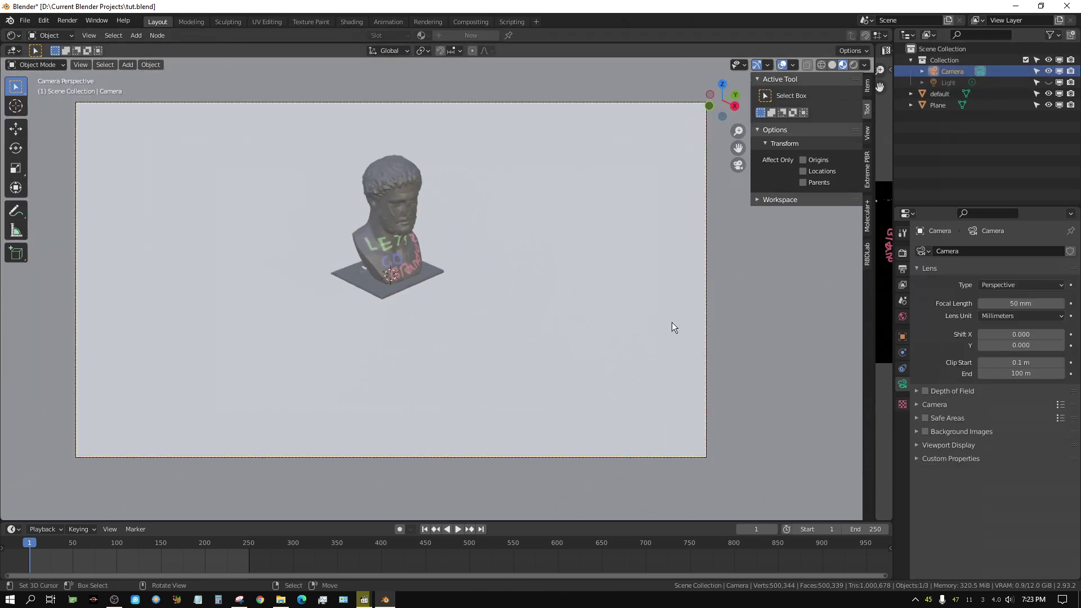
Lock the camera to the view and frame the whole bust from the front inside the camera frame, leaving the bust selected
left_click(867, 133)
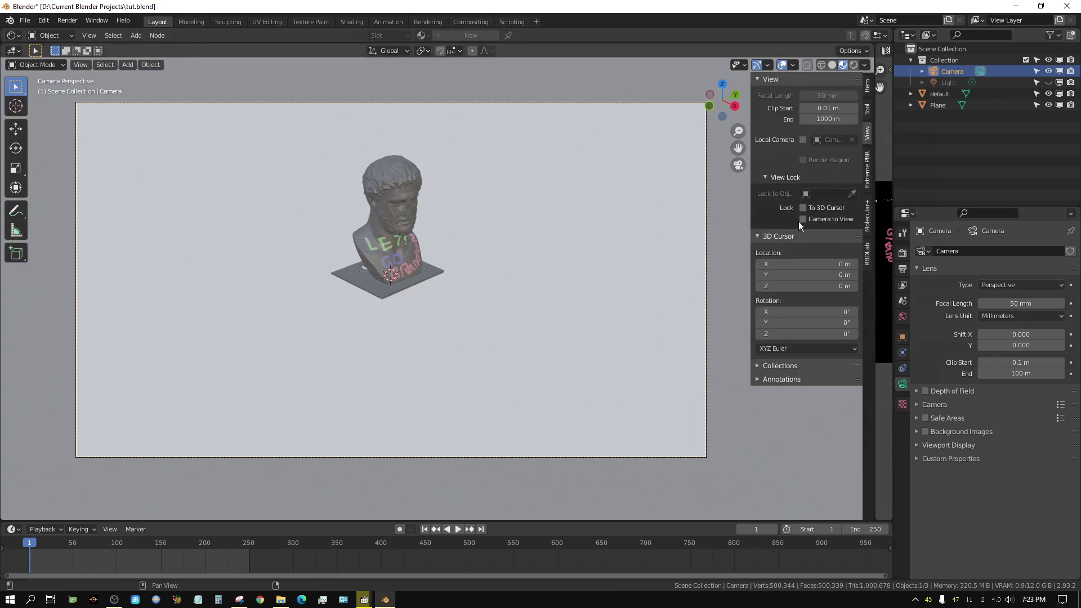
scroll(518, 296, "up", 5)
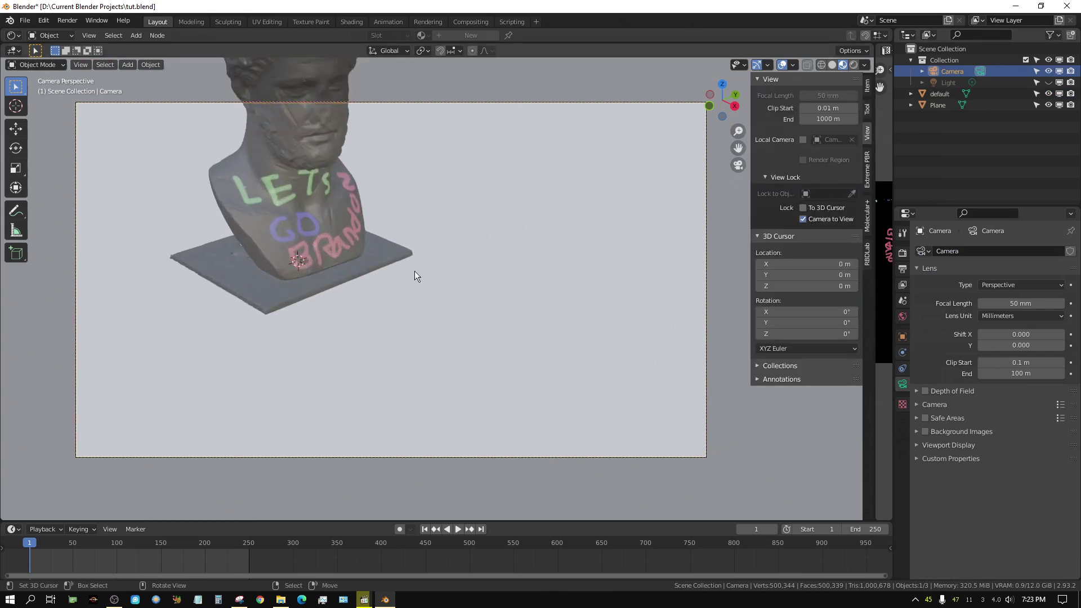
middle_click_drag(432, 277, 554, 315, "shift")
left_click(640, 284)
middle_click_drag(632, 330, 580, 292, "shift")
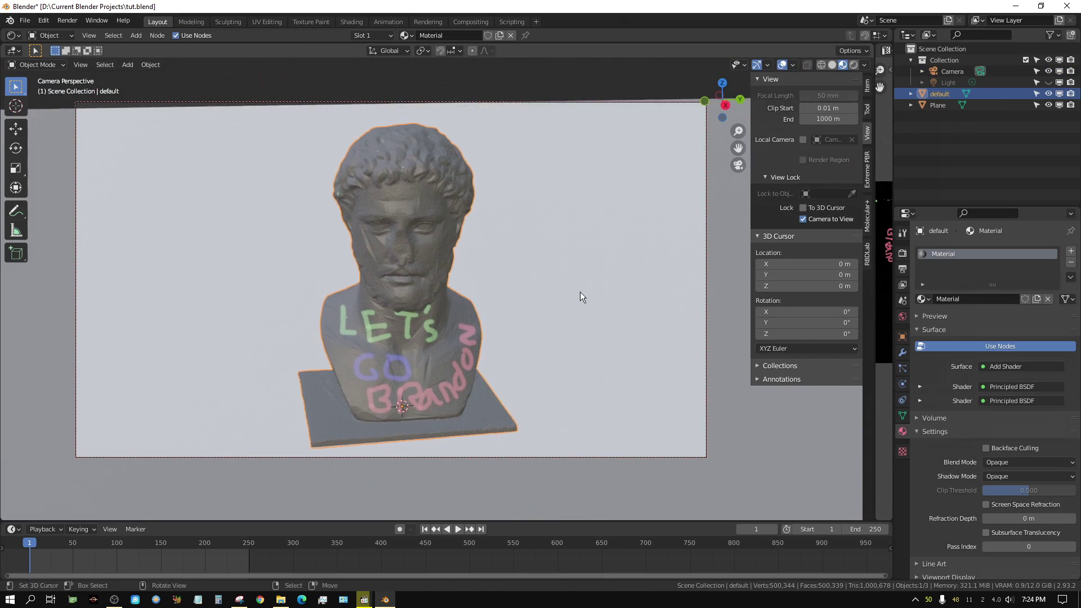
Switch the scene's render engine to Cycles
left_click(903, 317)
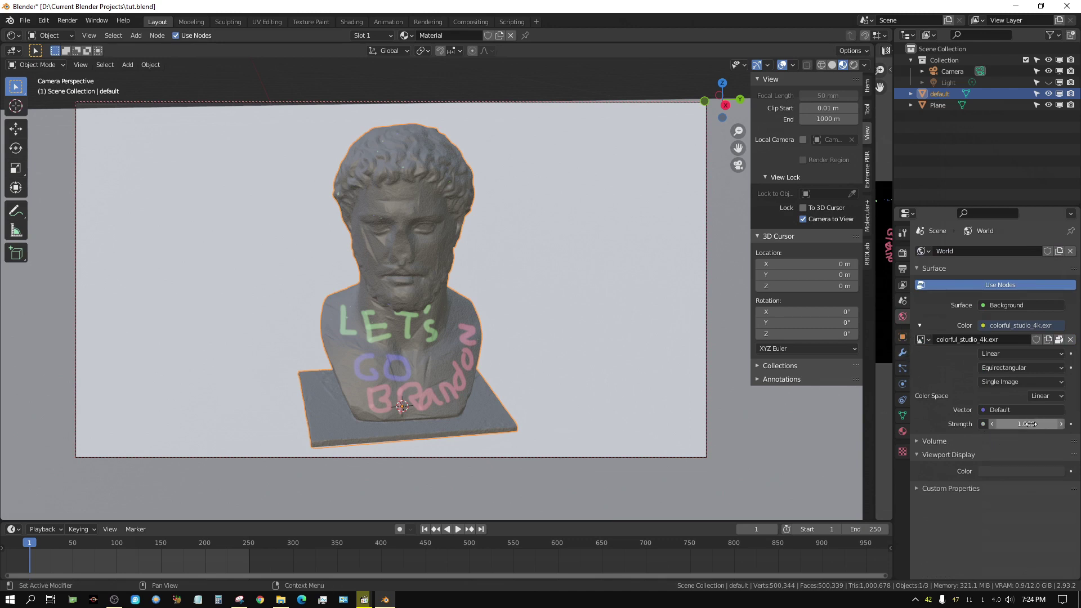
left_click(903, 255)
left_click(1032, 251)
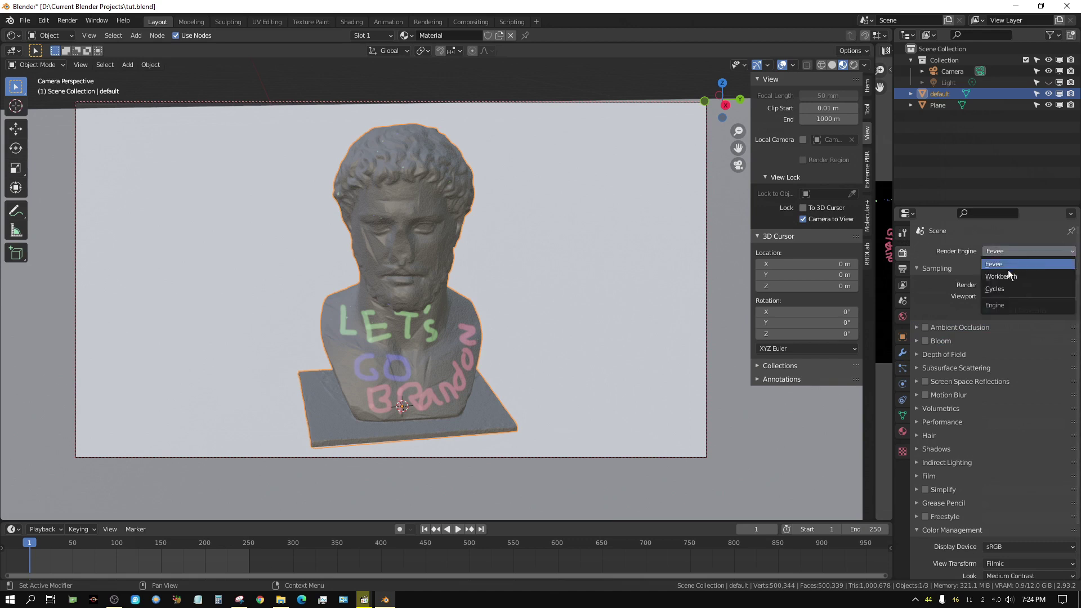
left_click(1002, 289)
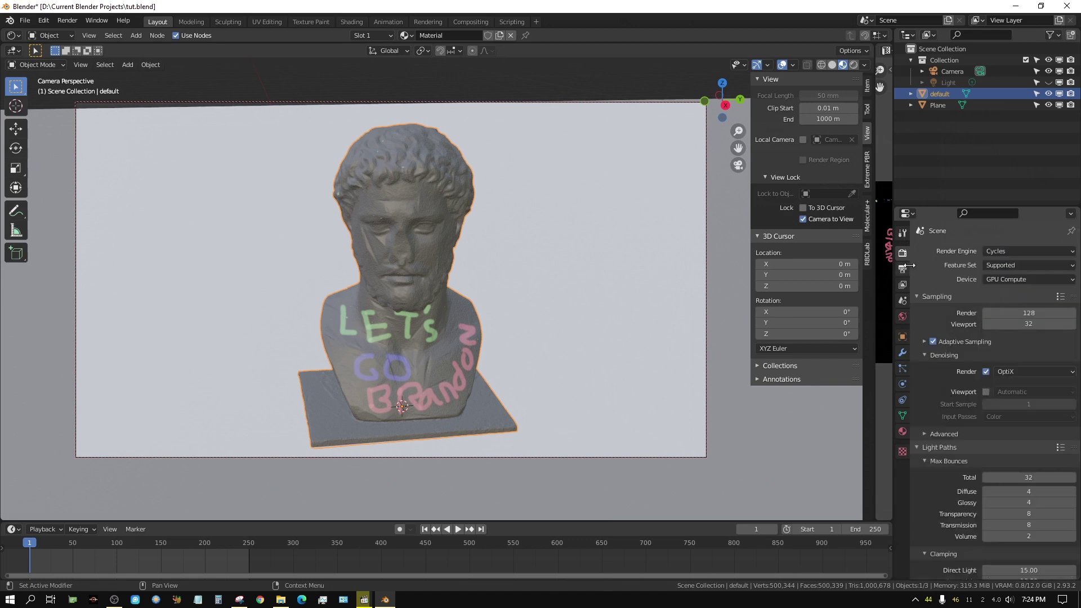
Enable the world's ambient occlusion with a factor of 0.05 and set the environment background strength to 0.1
left_click(903, 316)
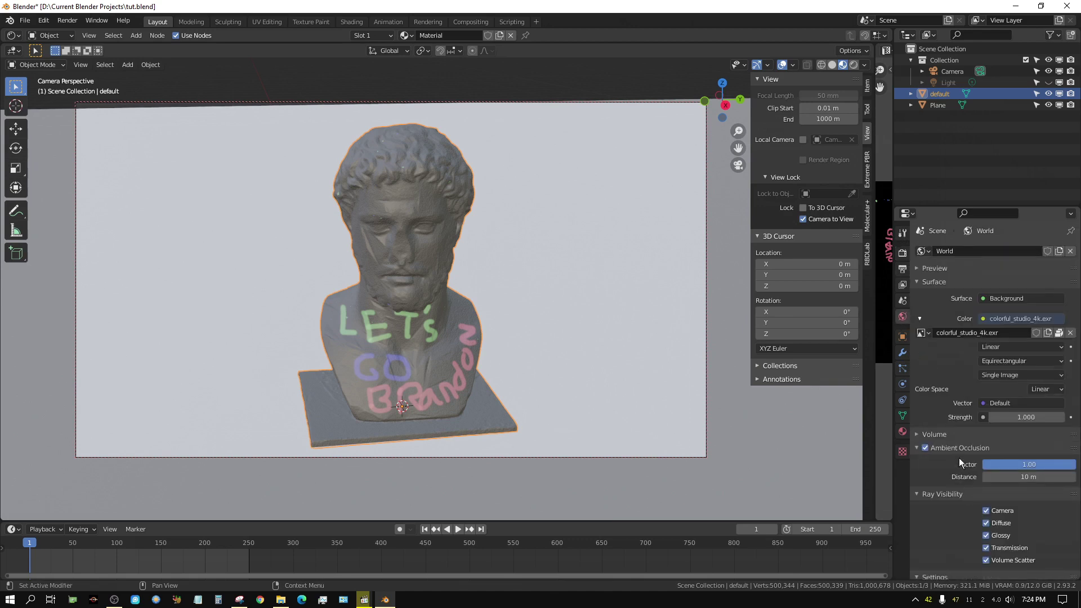
left_click(925, 449)
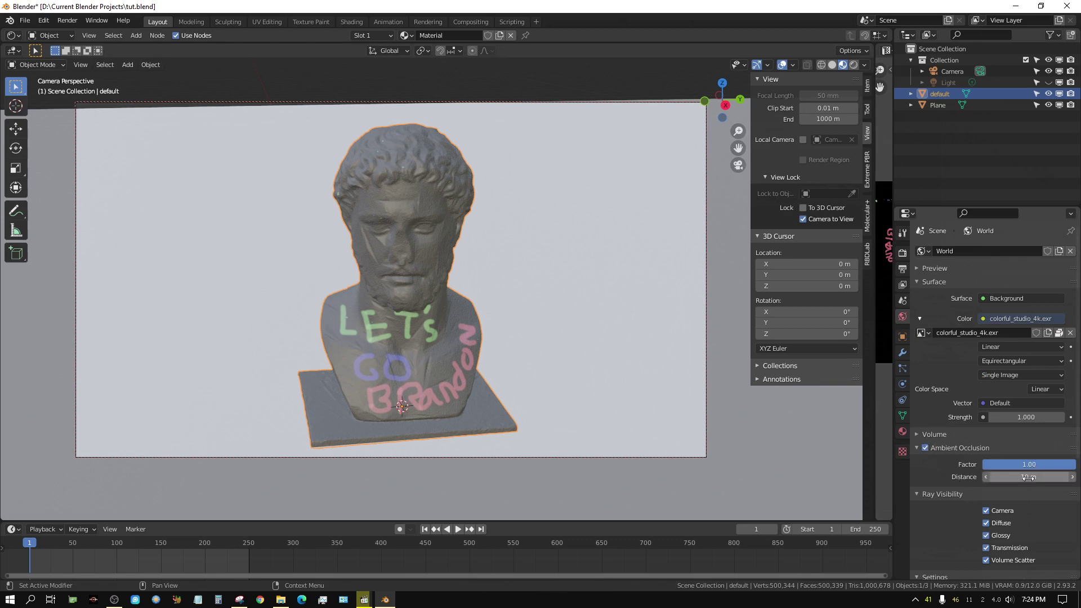
left_click(1032, 465)
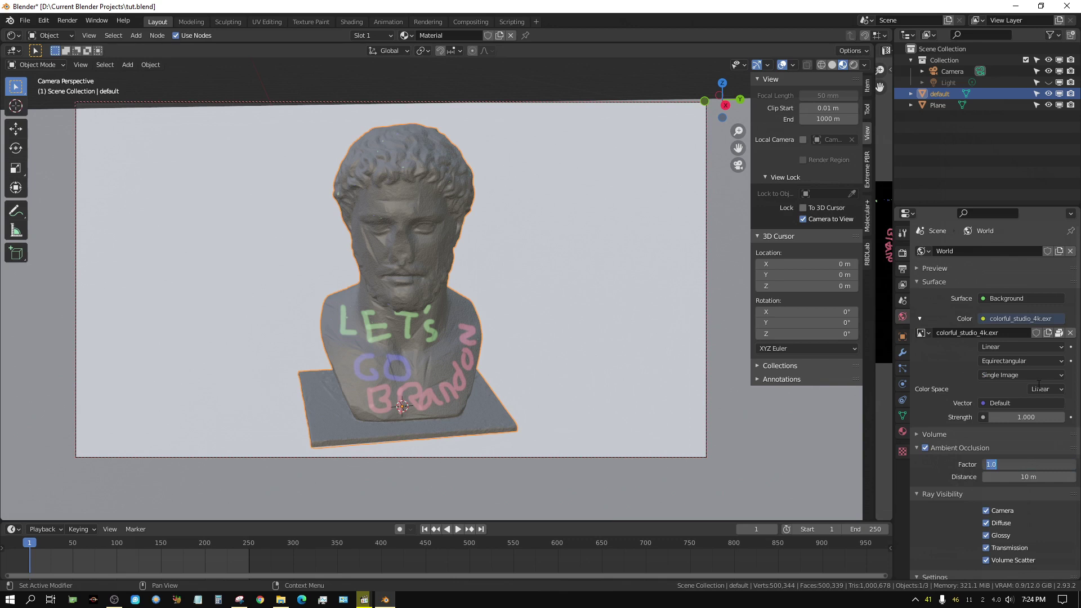
key("Return")
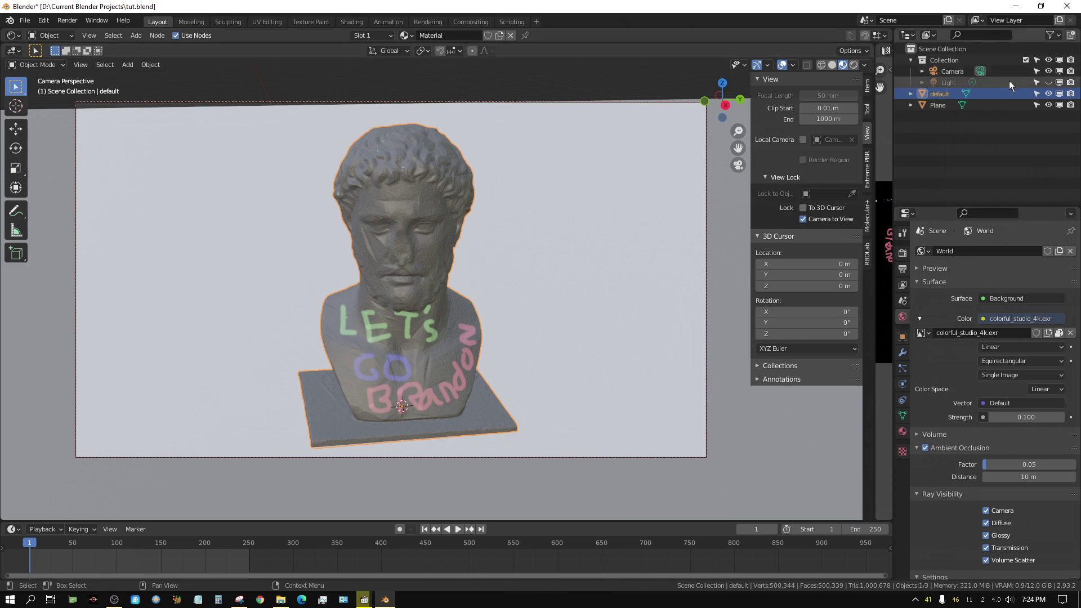
Unhide and select the light, and in front view move it lower and farther from the bust, just behind and above the camera
left_click(1048, 83)
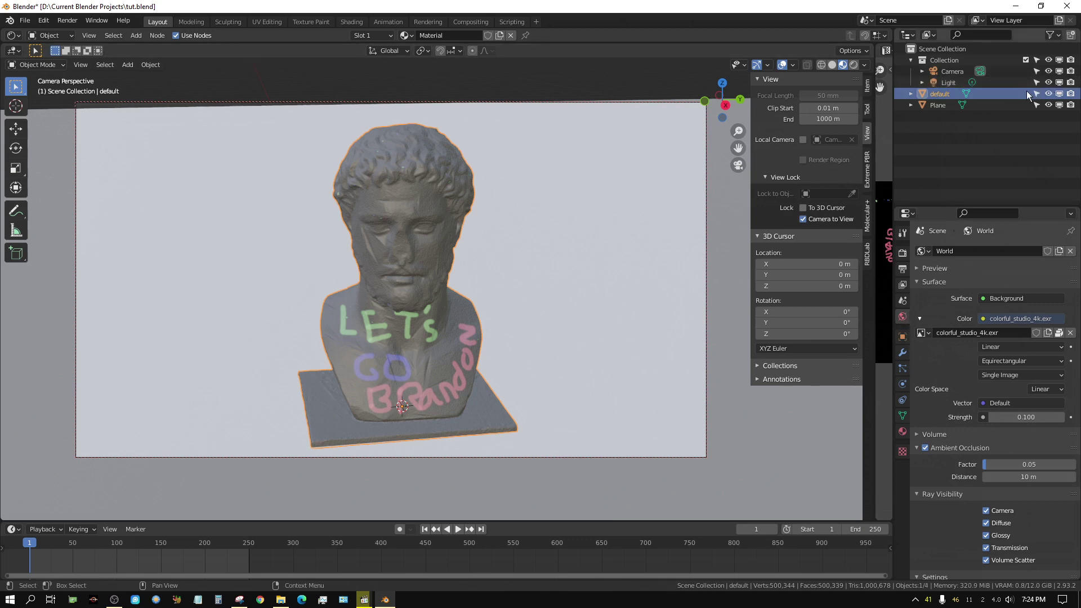
left_click(946, 83)
key("KP_3")
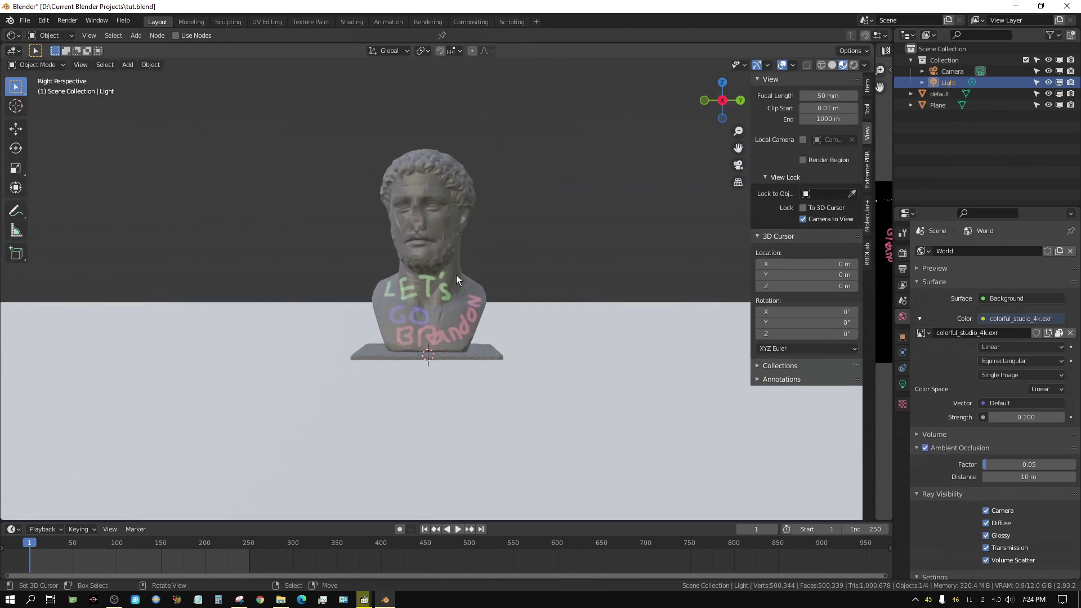
scroll(313, 246, "down", 10)
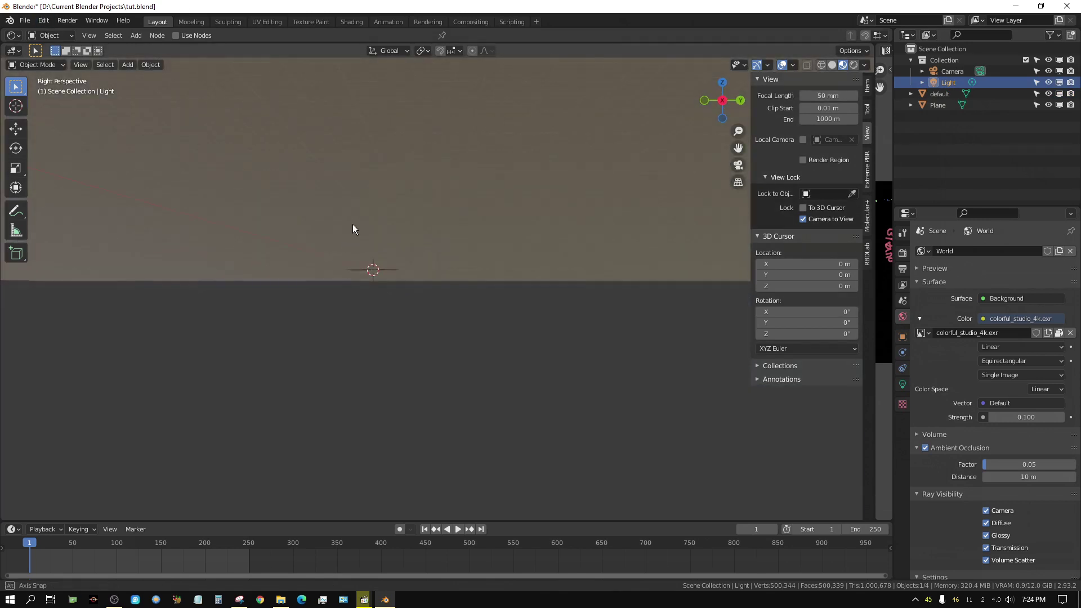
middle_click_drag(352, 224, 344, 234)
key("KP_1")
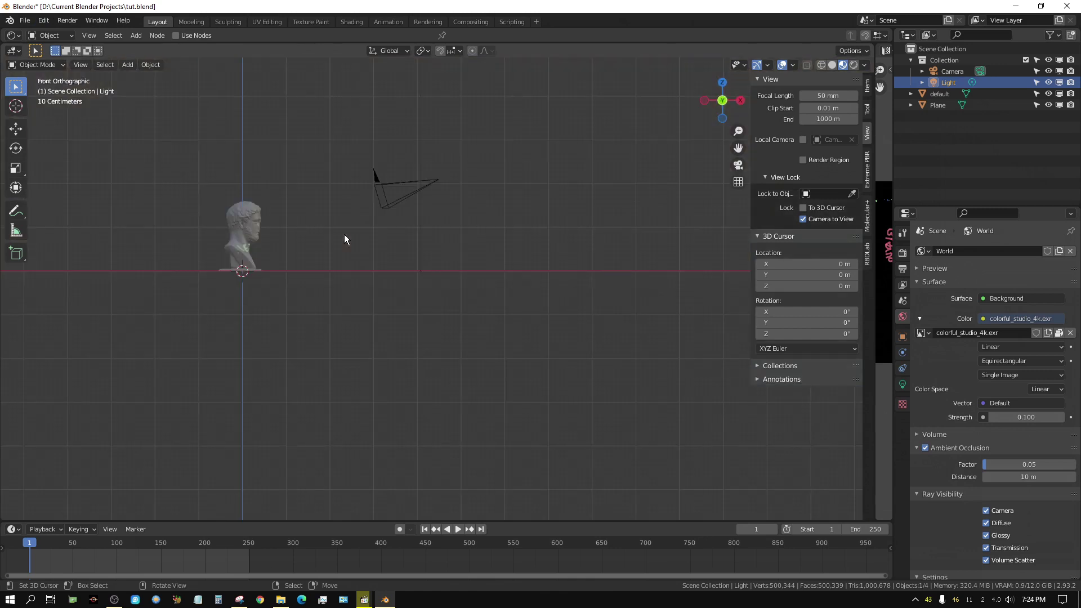
scroll(343, 236, "down", 3)
middle_click_drag(343, 217, 403, 271, "shift")
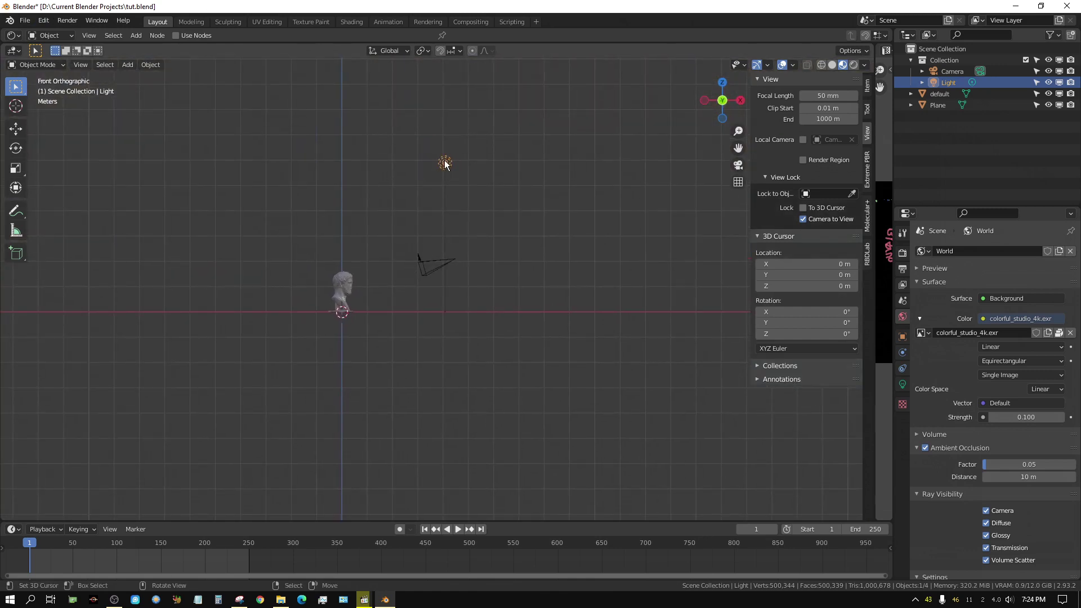
left_click_drag(444, 164, 491, 243)
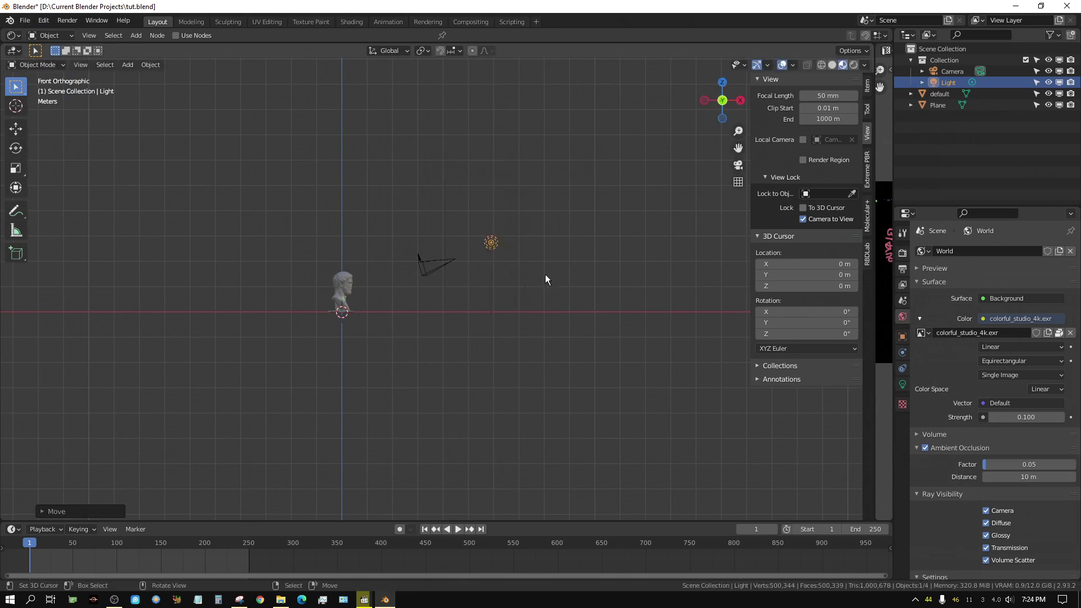
key("KP_7")
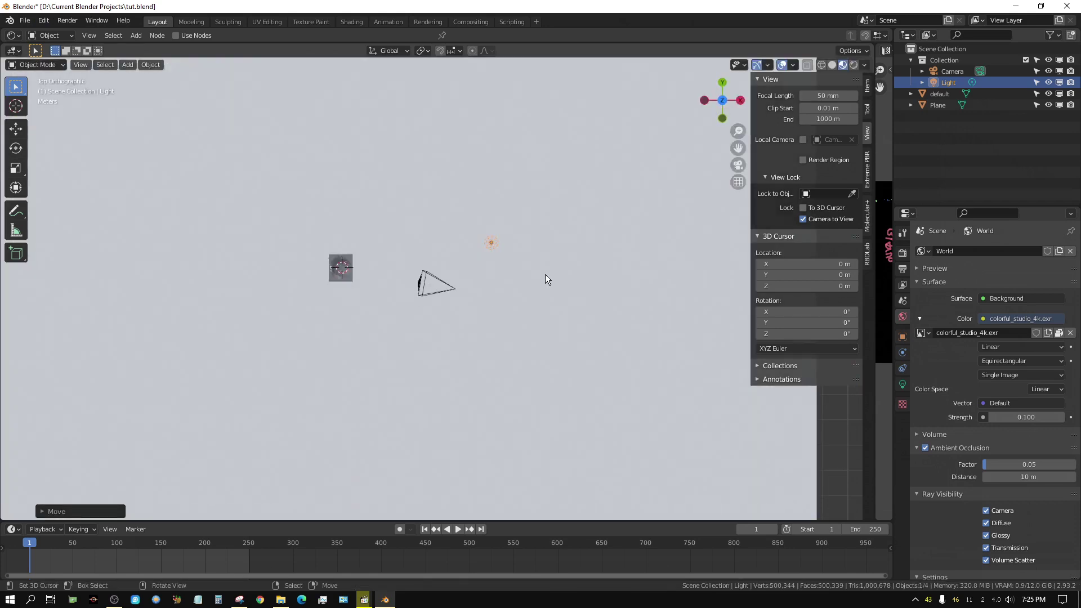
Look through the camera in rendered shading and limit rendering to the render region
key("KP_0")
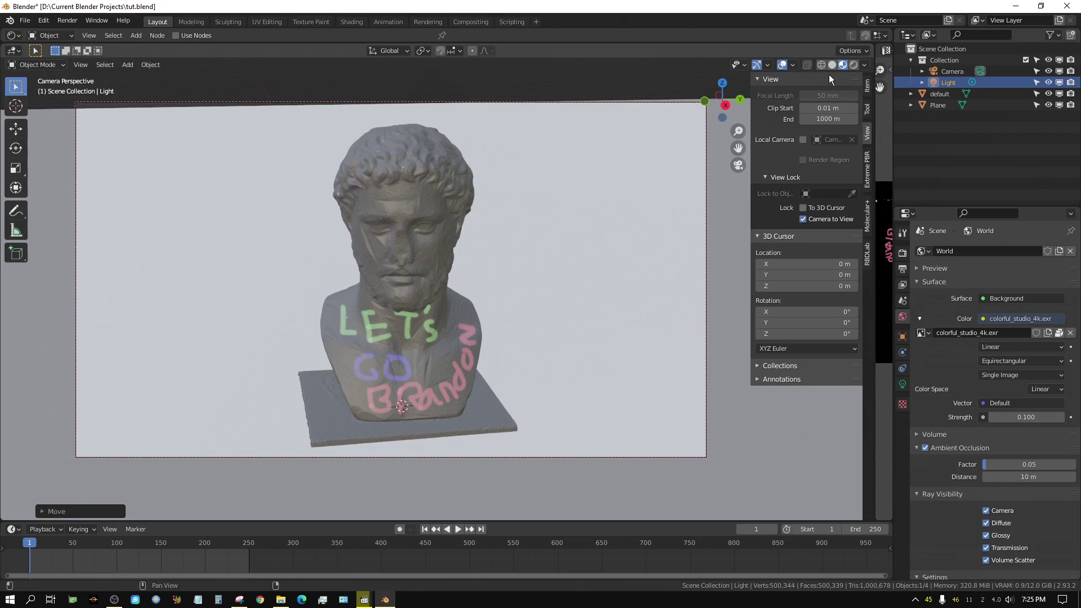
left_click(853, 65)
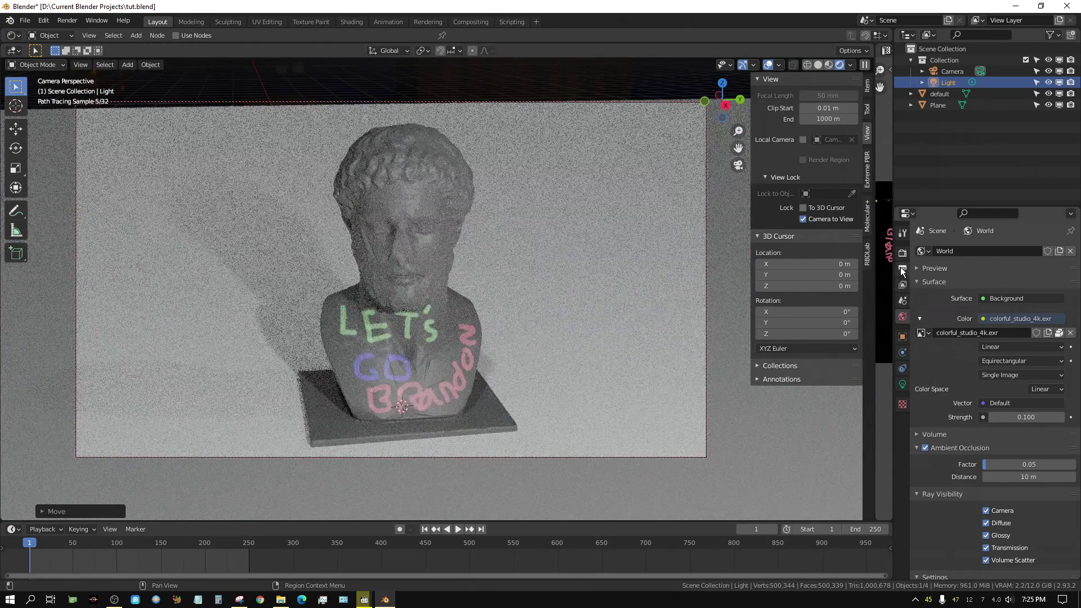
left_click(903, 269)
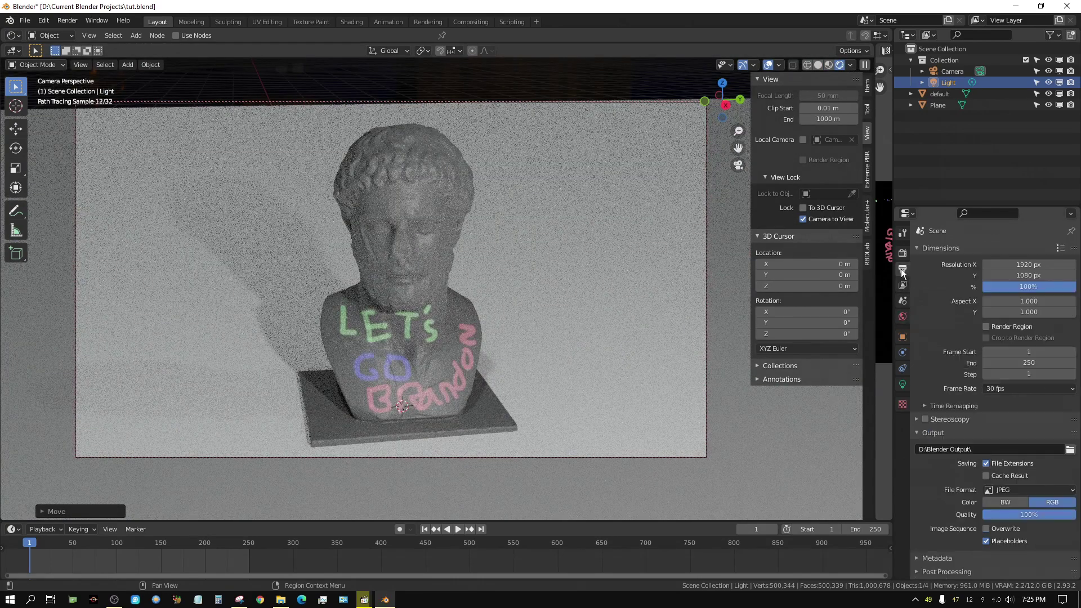
left_click(986, 327)
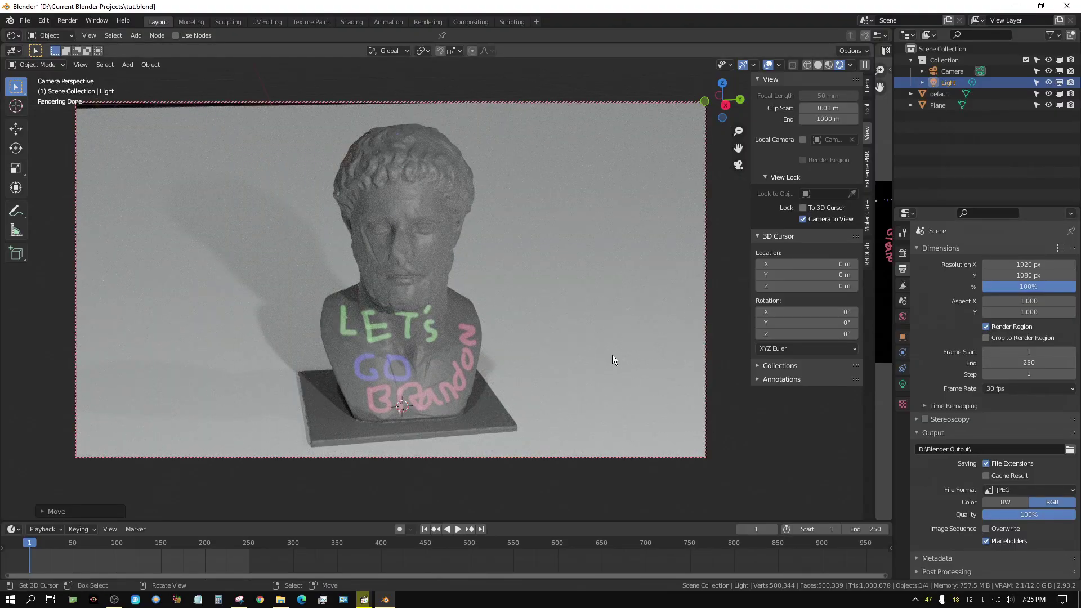
Shift the camera framing so the bust sits left of centre, select the bust, and orbit to see its side
middle_click_drag(599, 351, 235, 262)
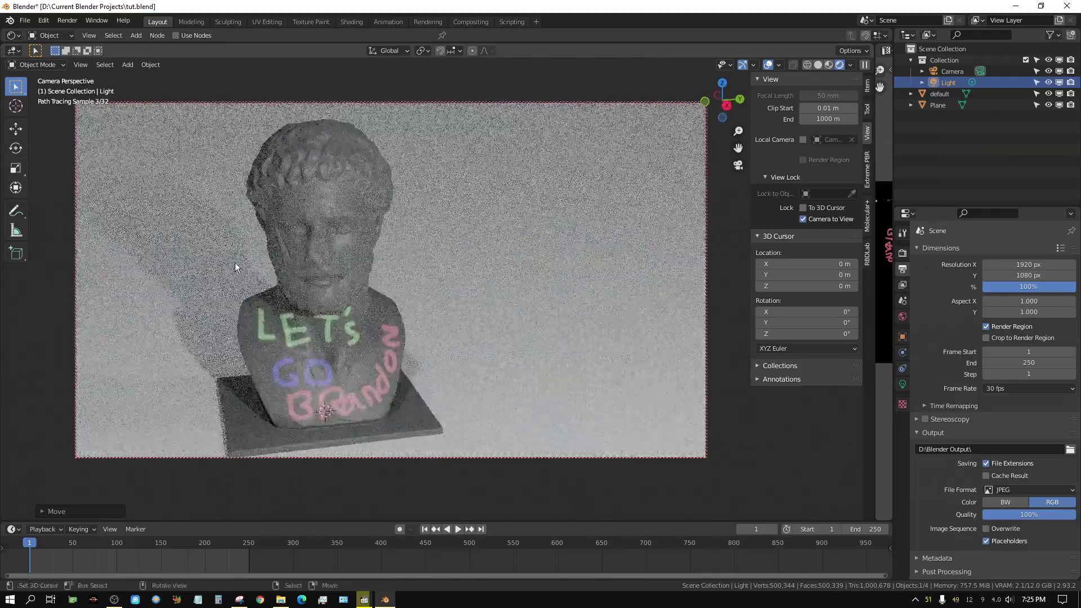
left_click(349, 238)
mouse_move(457, 264)
middle_mouse_down()
mouse_move(464, 279)
mouse_move(358, 280)
mouse_move(323, 332)
mouse_move(443, 321)
mouse_move(461, 331)
middle_mouse_up()
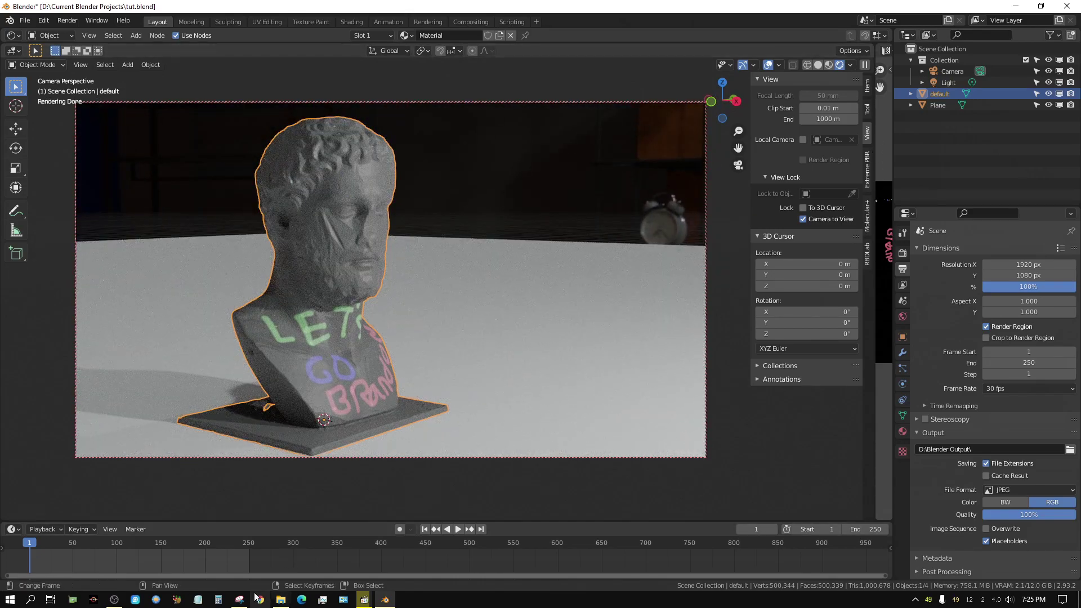
Switch to File Explorer, view the painted texture Untitled.png from the D: drive, close the image and return to Blender
left_click(282, 600)
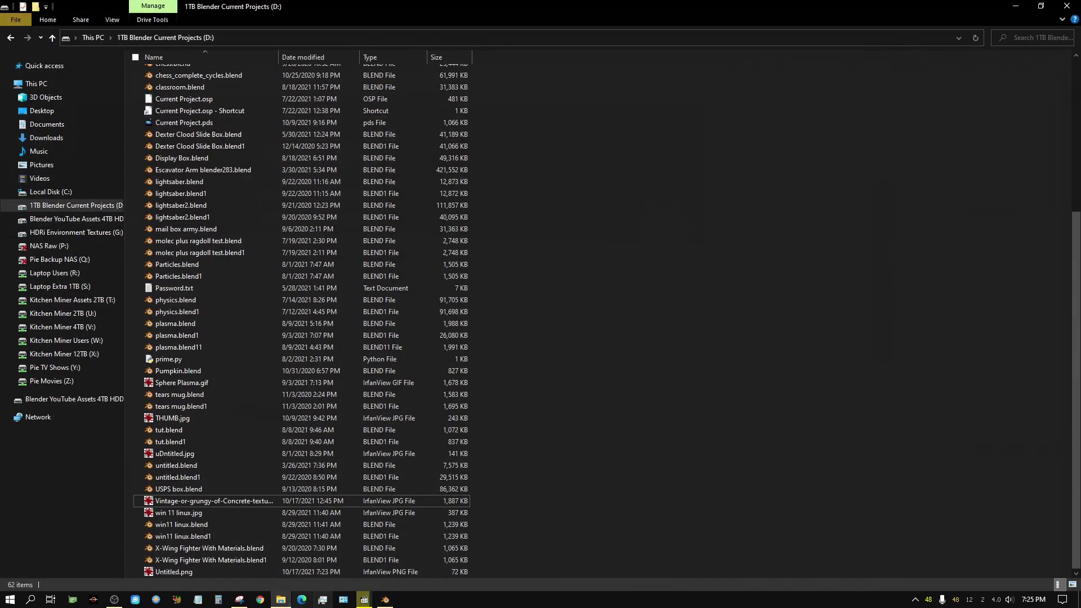
left_click(185, 573)
double_click(184, 573)
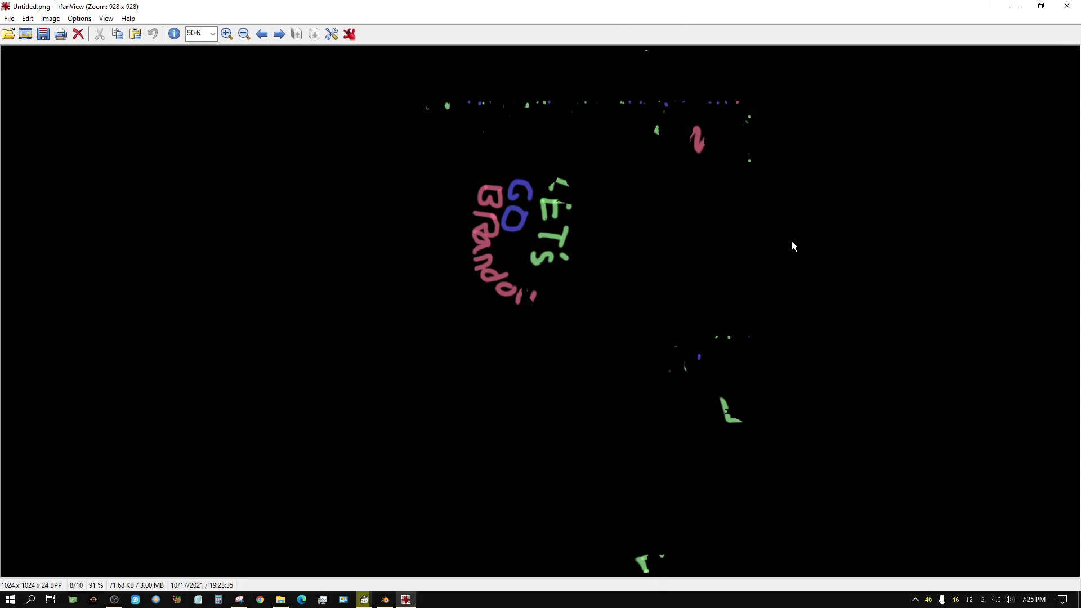
left_click(1067, 6)
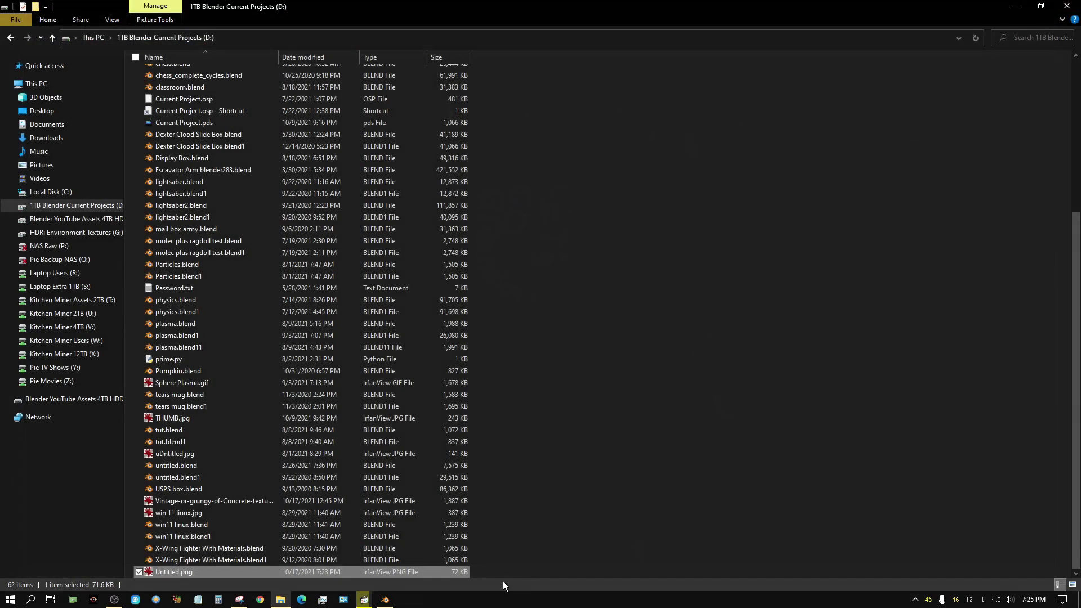
left_click(1014, 7)
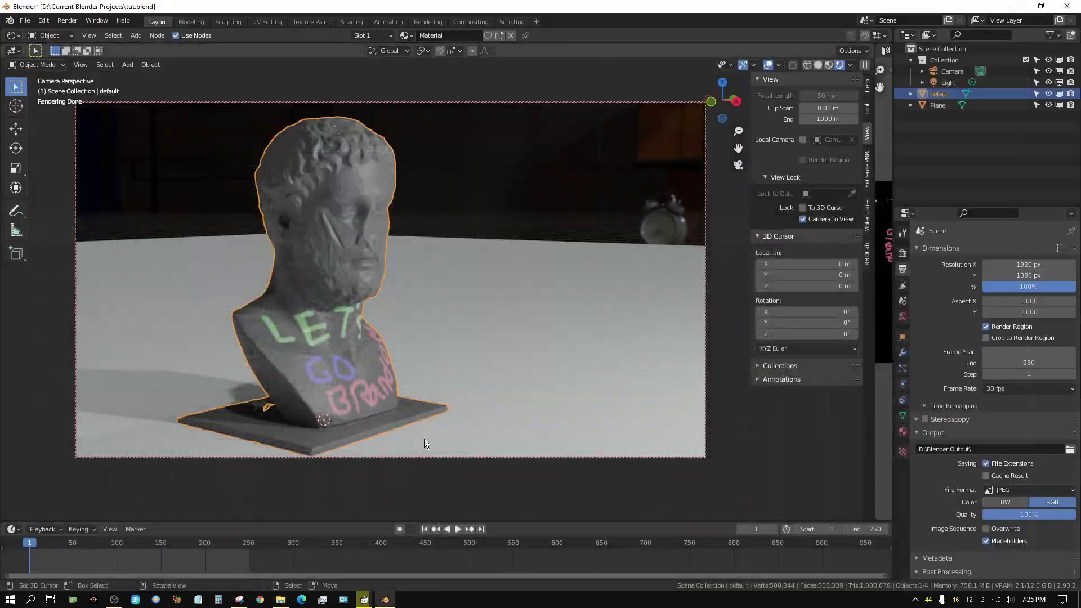
Orbit the locked camera around the bust to examine the rendered lettering from the front and side, ending on a front view
middle_click_drag(494, 325, 443, 320)
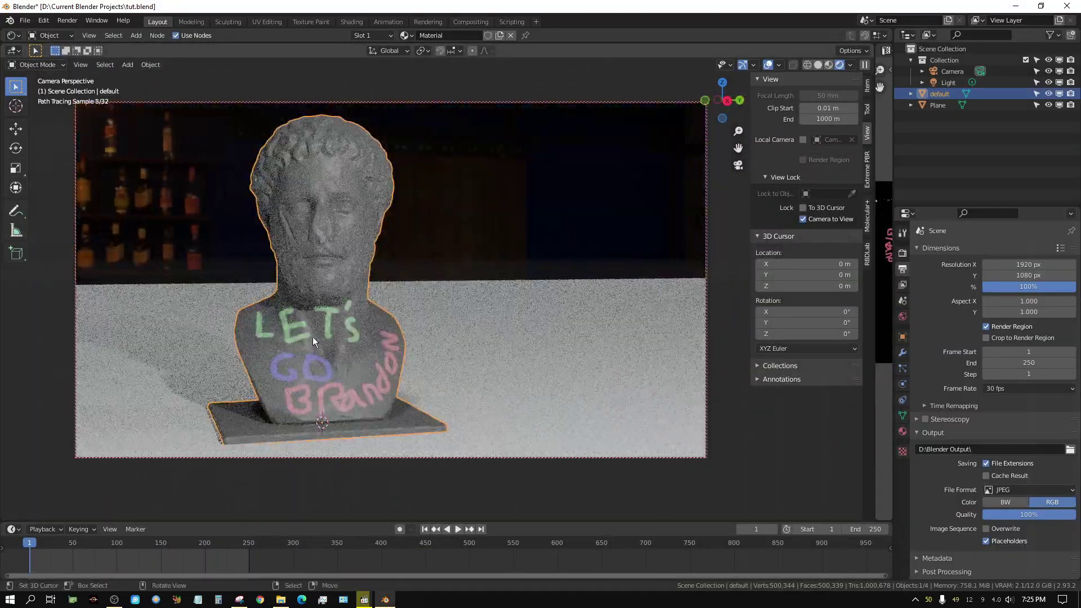
middle_click_drag(313, 336, 397, 369)
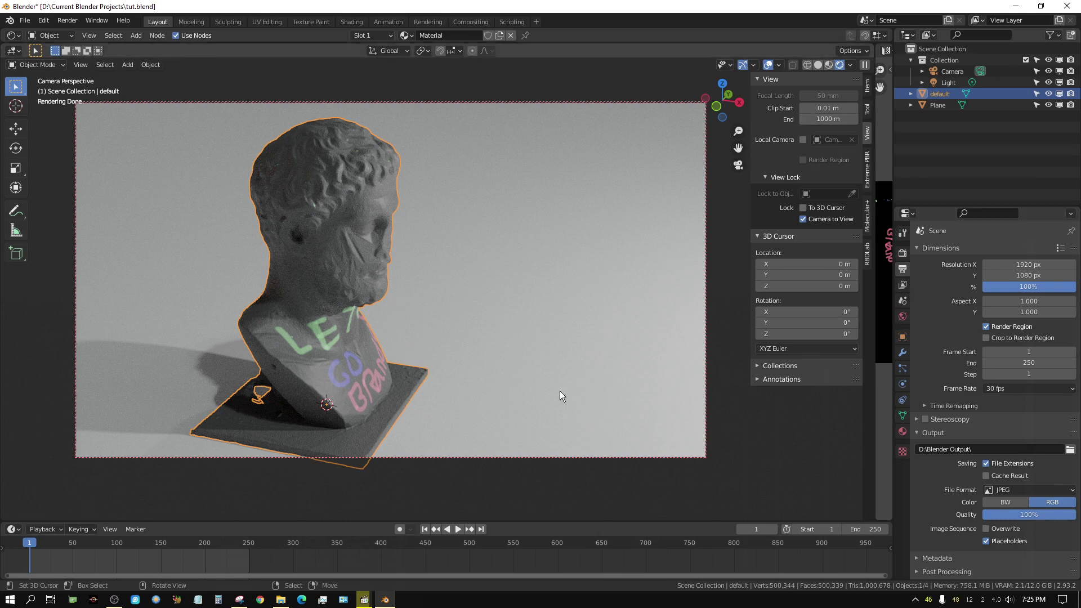
middle_click_drag(424, 382, 344, 363)
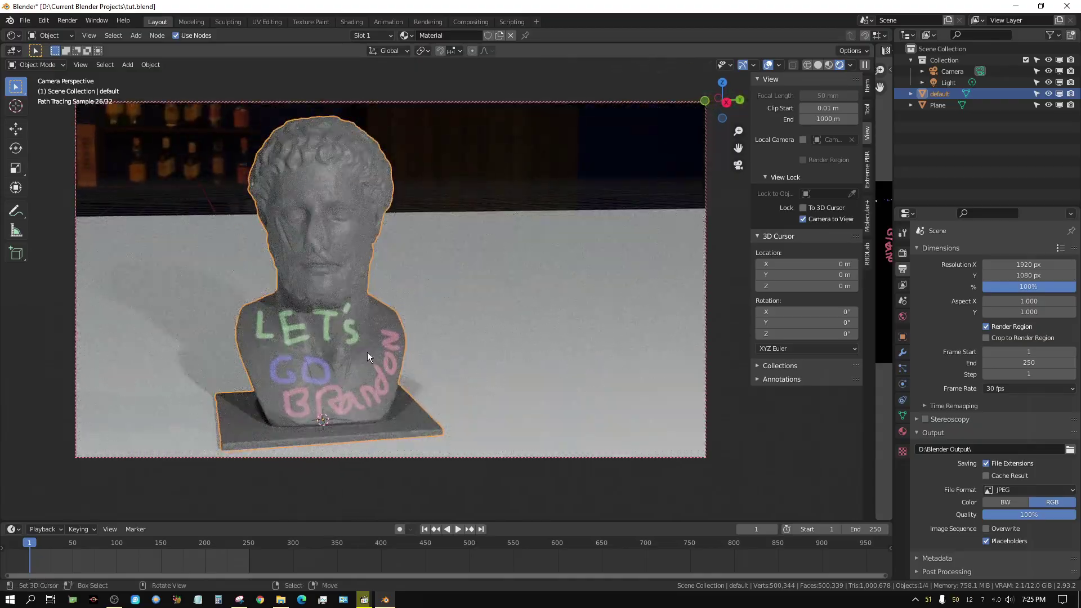